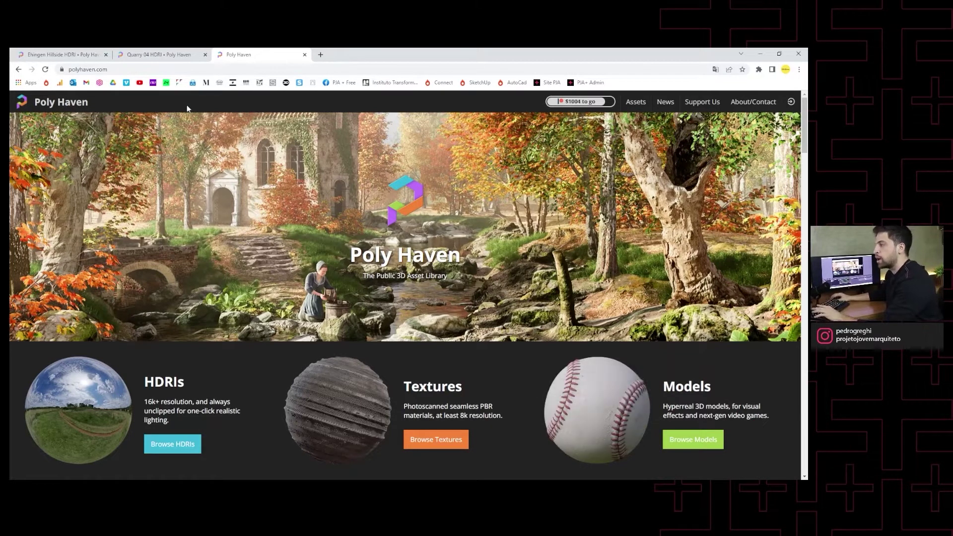
- Open Poly Haven's All HDRIs catalogue and scroll through its 530 HDRI results
scroll(338, 242, down, 1)
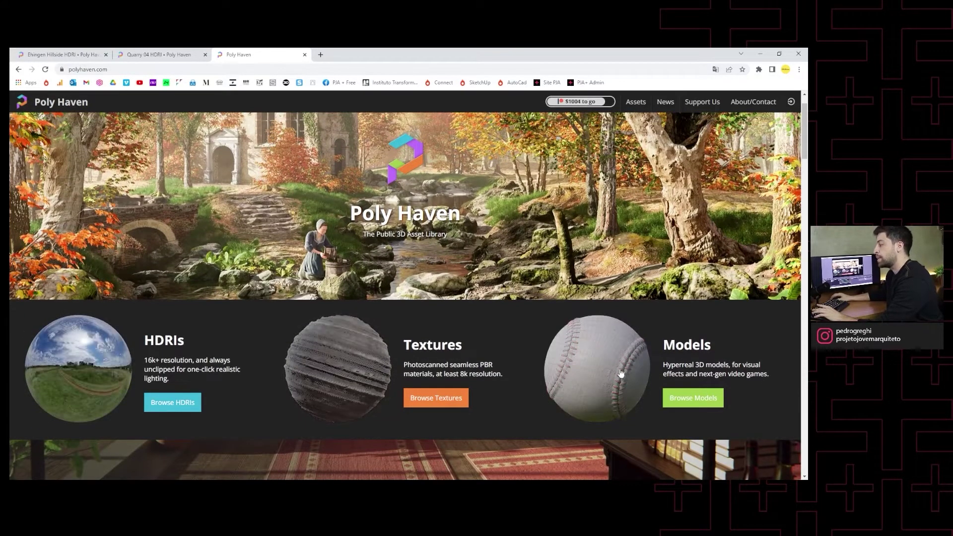
scroll(608, 370, up, 1)
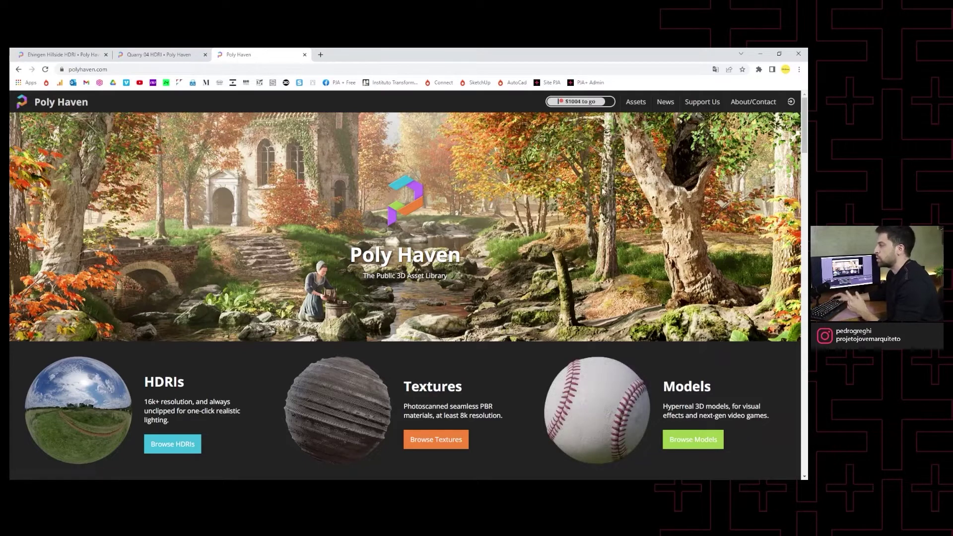
scroll(303, 205, down, 1)
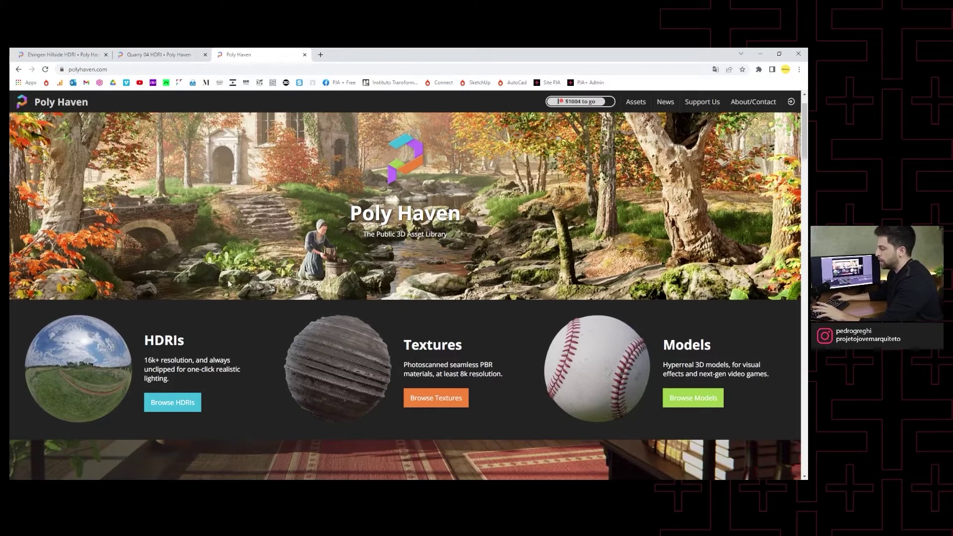
scroll(398, 313, down, 2)
scroll(423, 367, up, 3)
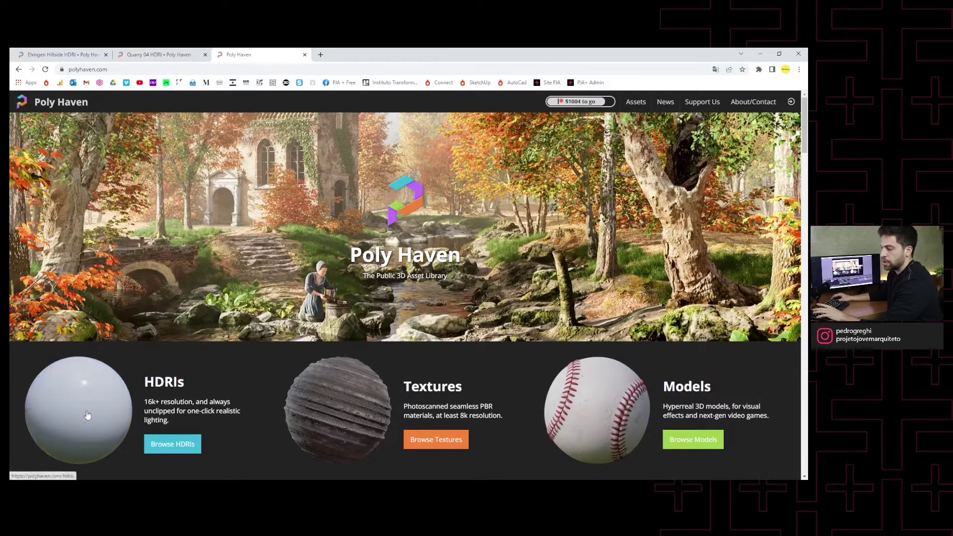
click(172, 450)
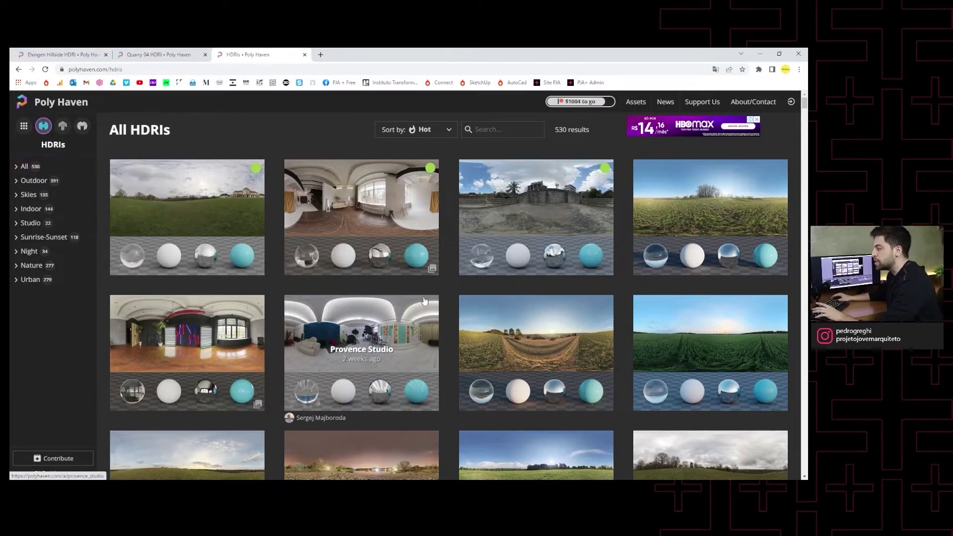
scroll(497, 257, down, 3)
scroll(482, 264, down, 2)
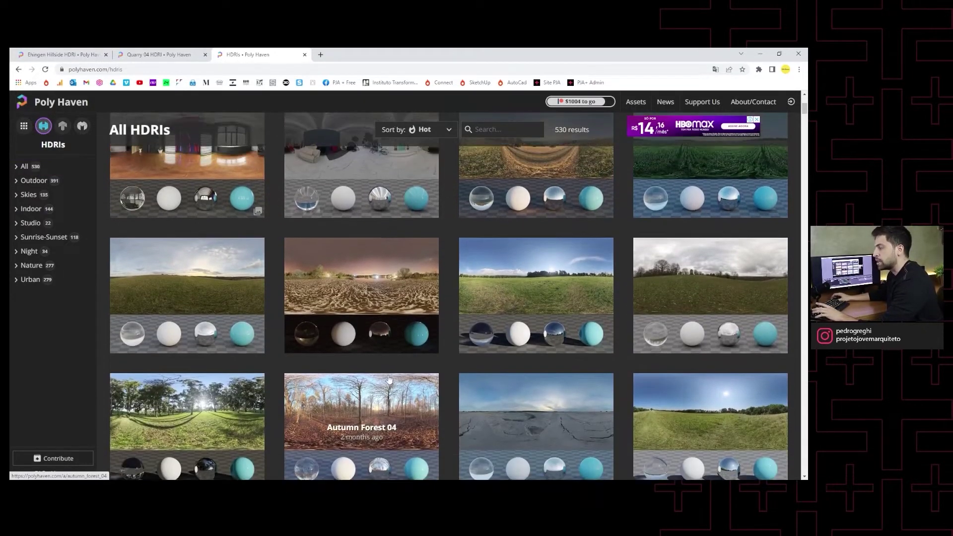
scroll(209, 335, up, 1)
mouse_move(536, 312)
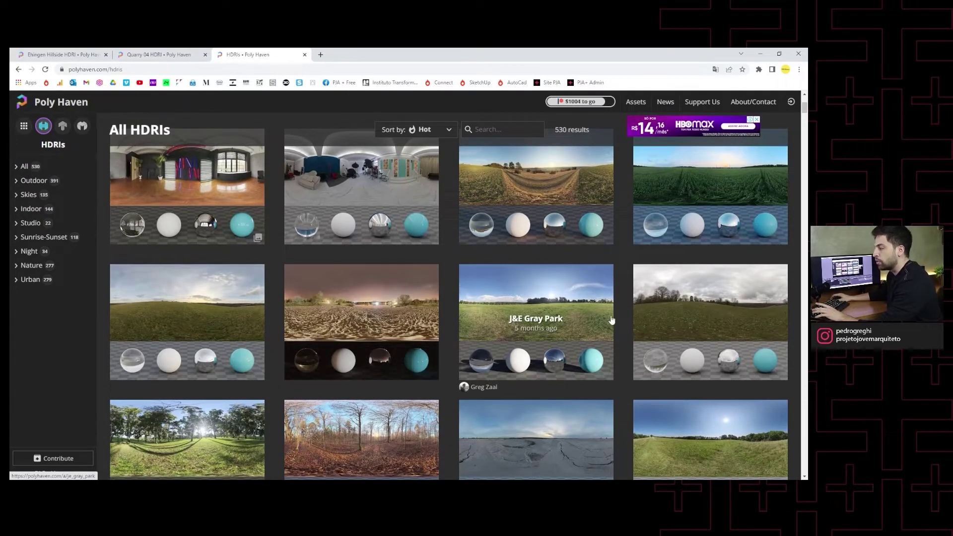
scroll(618, 320, up, 1)
scroll(446, 358, down, 1)
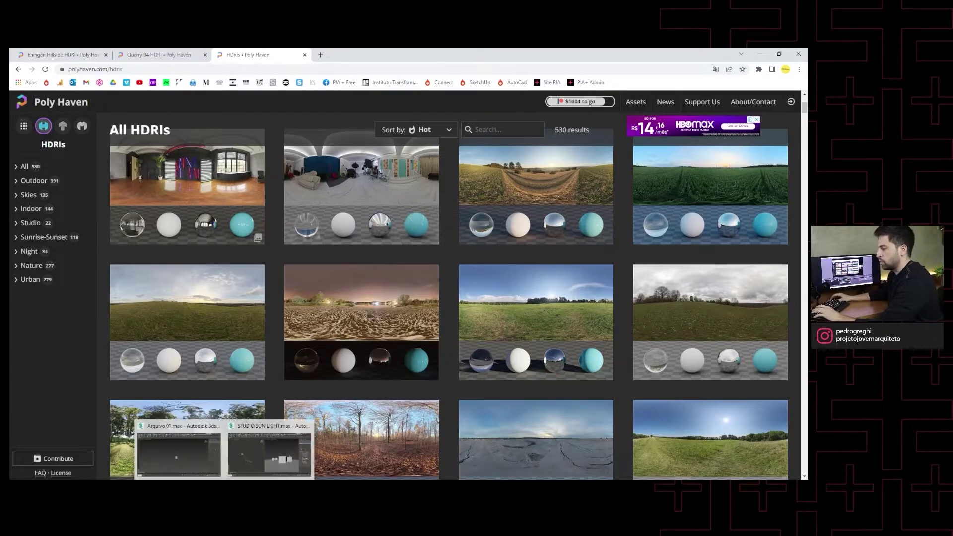
- Return to 3ds Max, close the old sunset render, and select the 03 CoronaPhysicalMtl slot
click(276, 461)
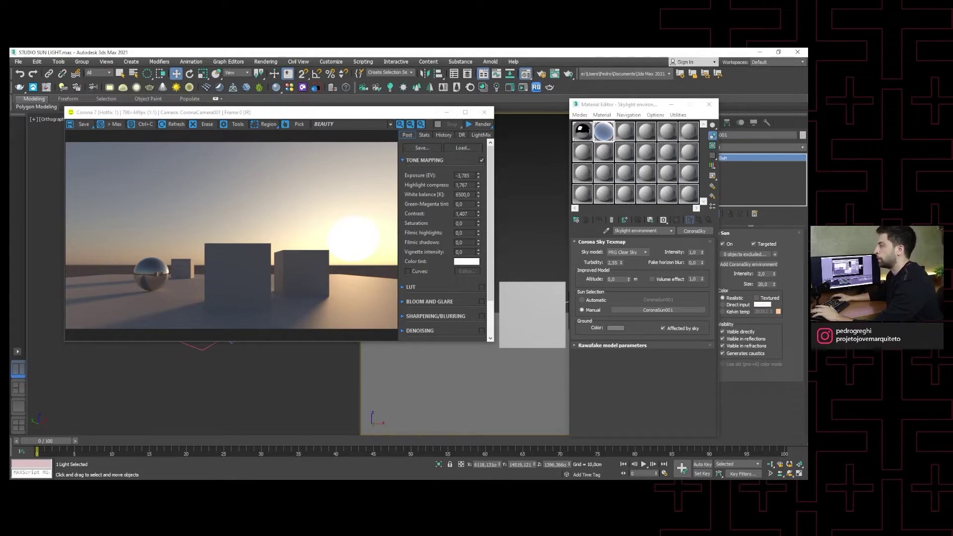
click(484, 114)
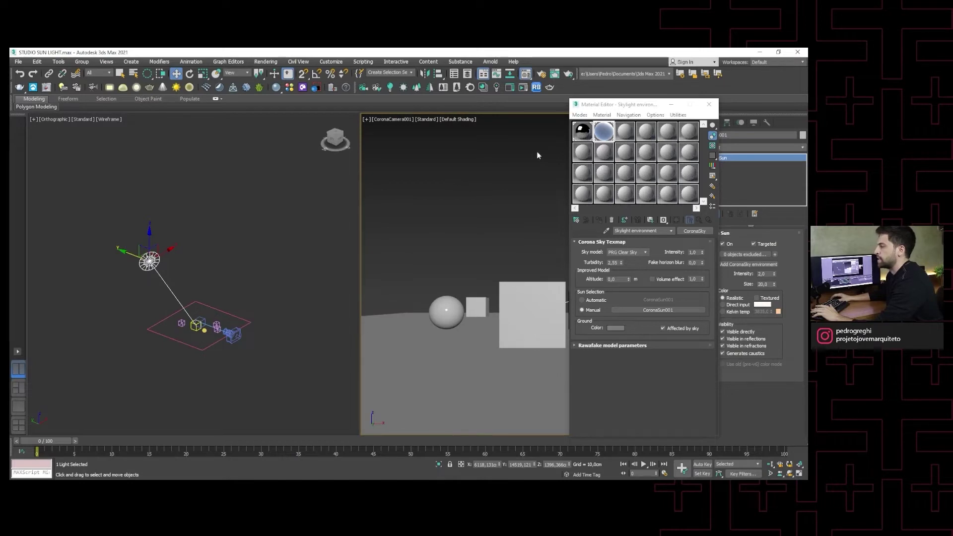
click(627, 139)
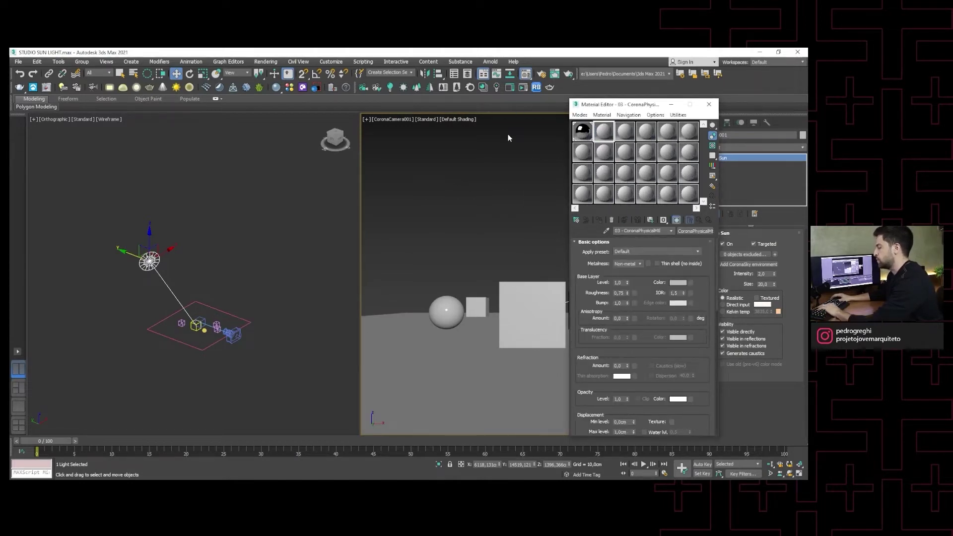
- In Render Setup, clear the skylight from the environment's Single map slot
click(541, 73)
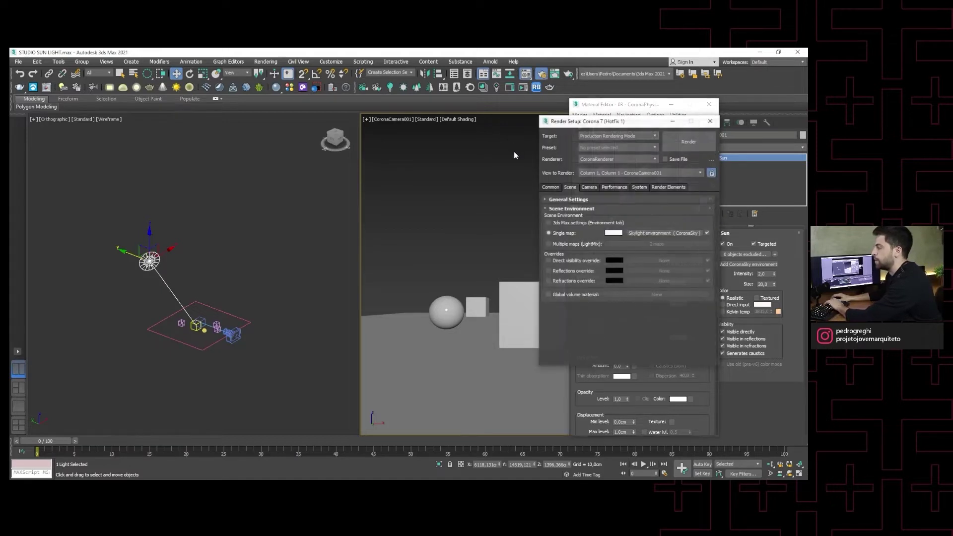
drag(595, 121, 264, 101)
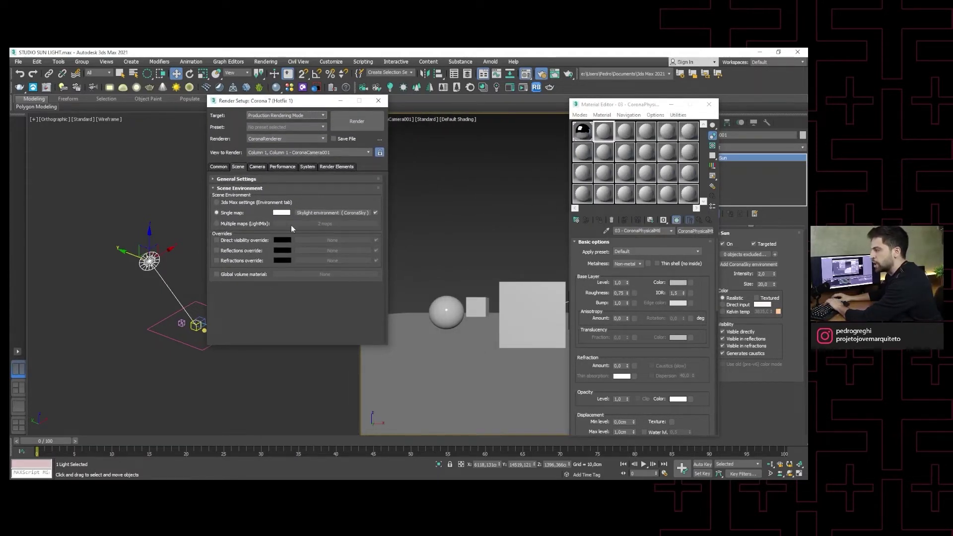
right_click(328, 213)
click(350, 238)
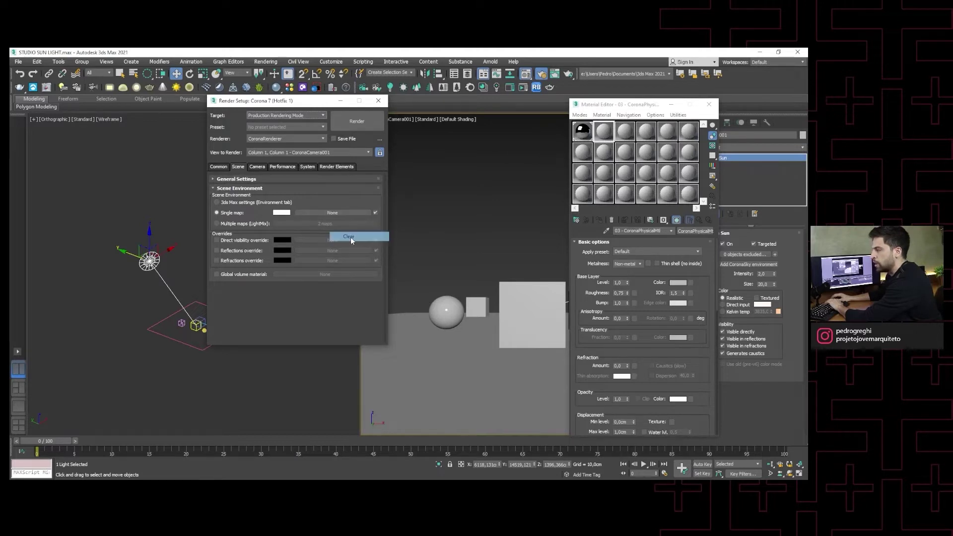
click(216, 202)
- Delete the Corona Sun and set Scene Environment back to Single map
click(157, 262)
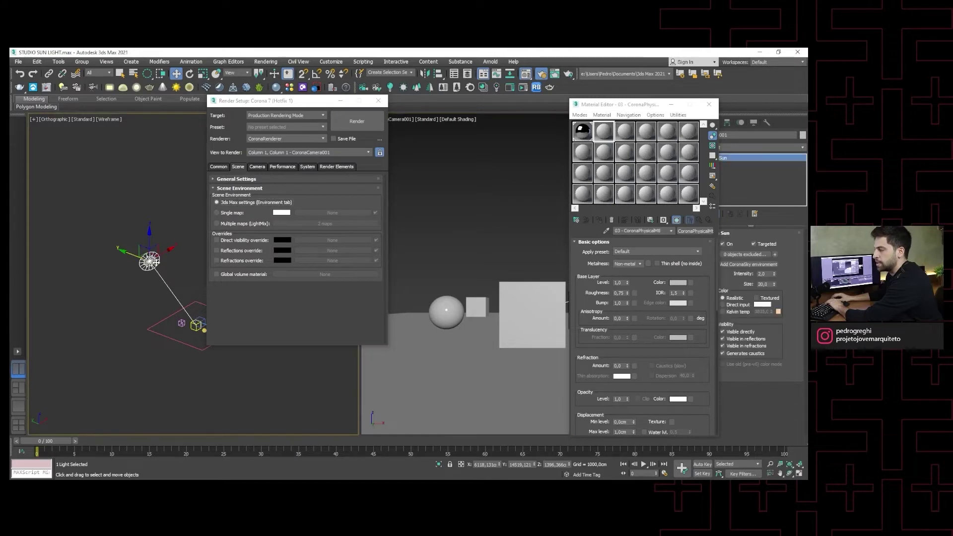
key(Delete)
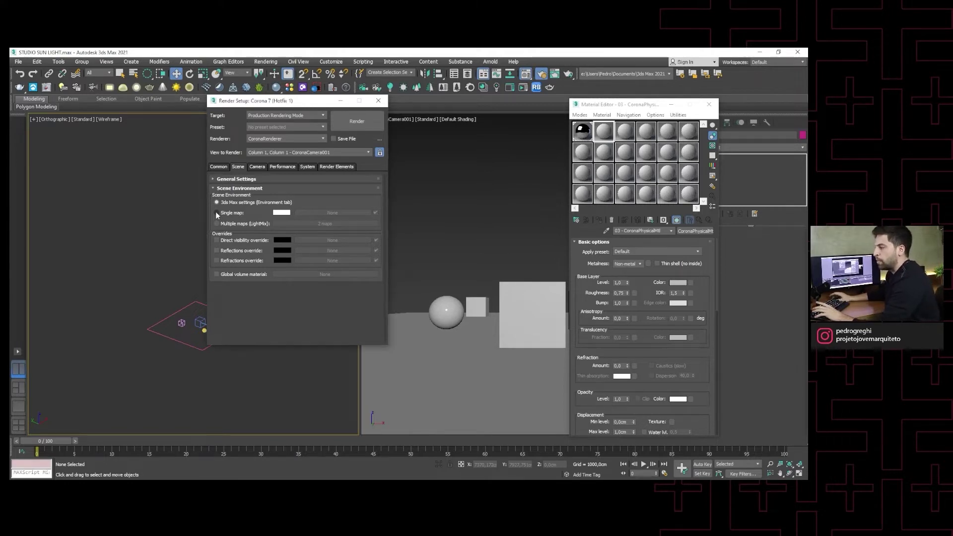
click(217, 212)
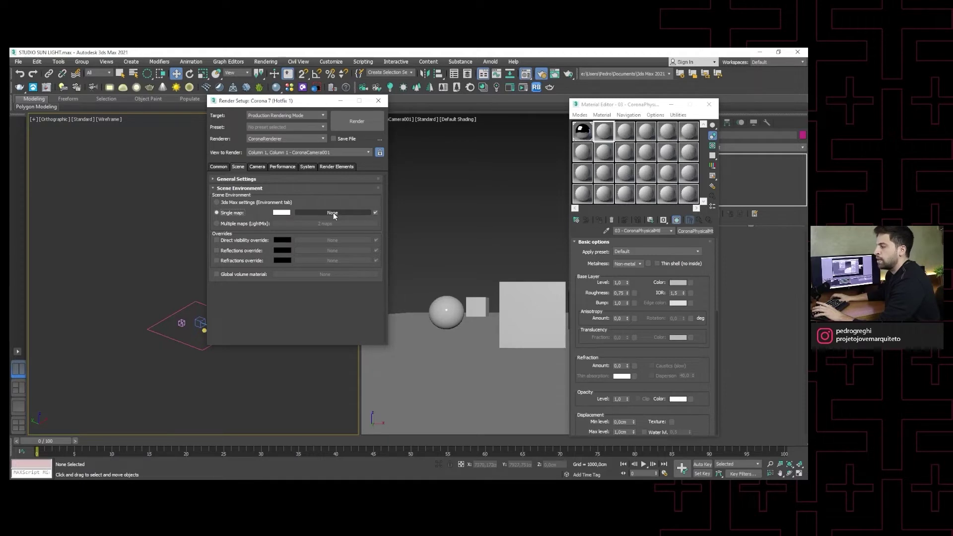
- Assign a CoronaColorCorrect map (Map #1) to the Scene Environment's single map slot
drag(291, 102, 202, 118)
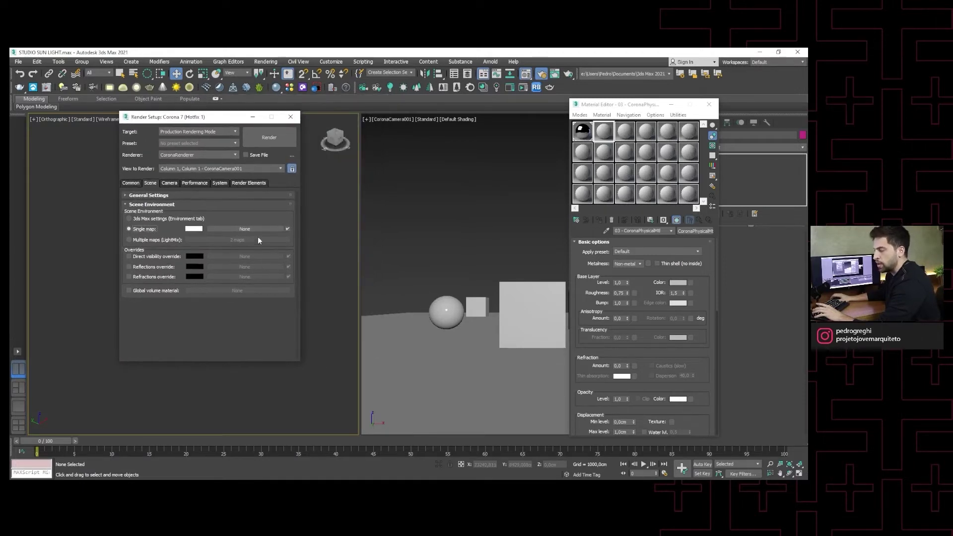
click(242, 228)
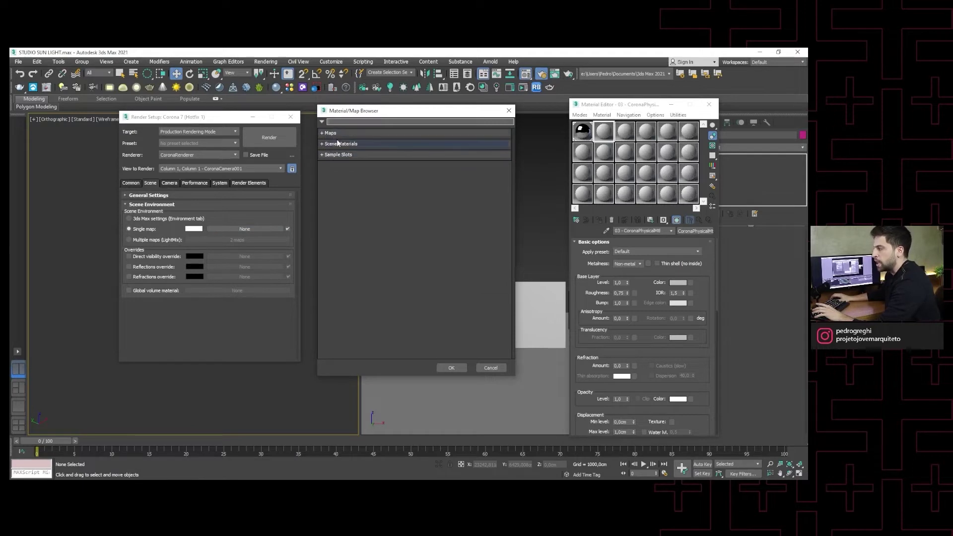
click(410, 145)
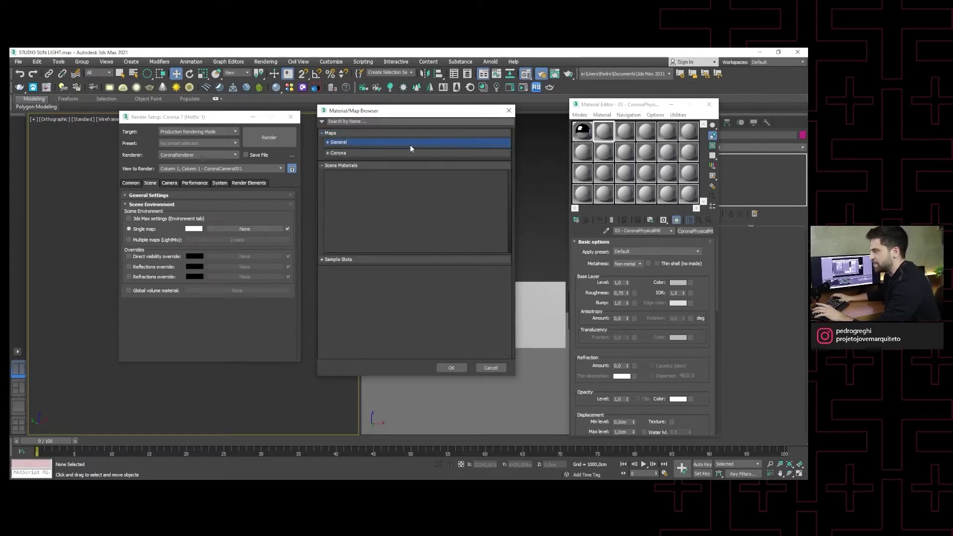
click(334, 154)
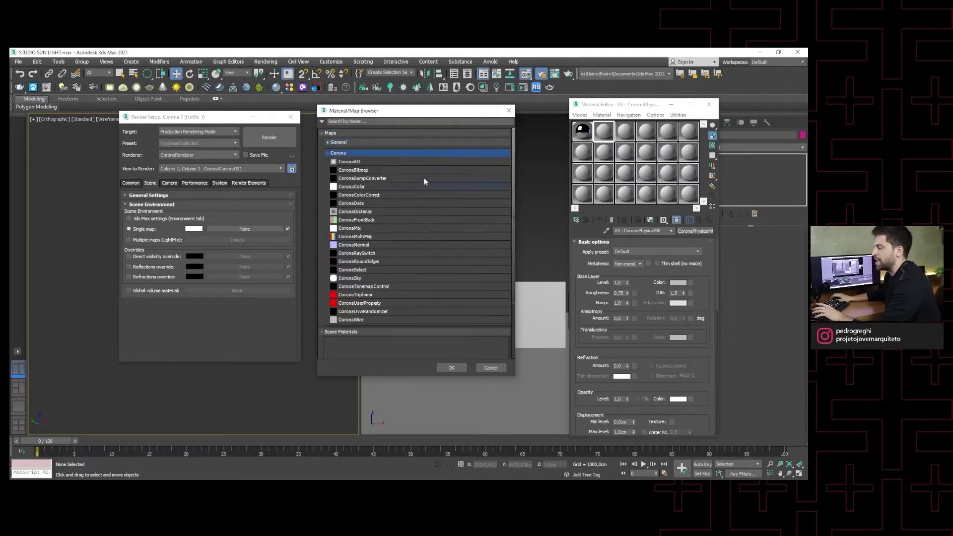
click(340, 153)
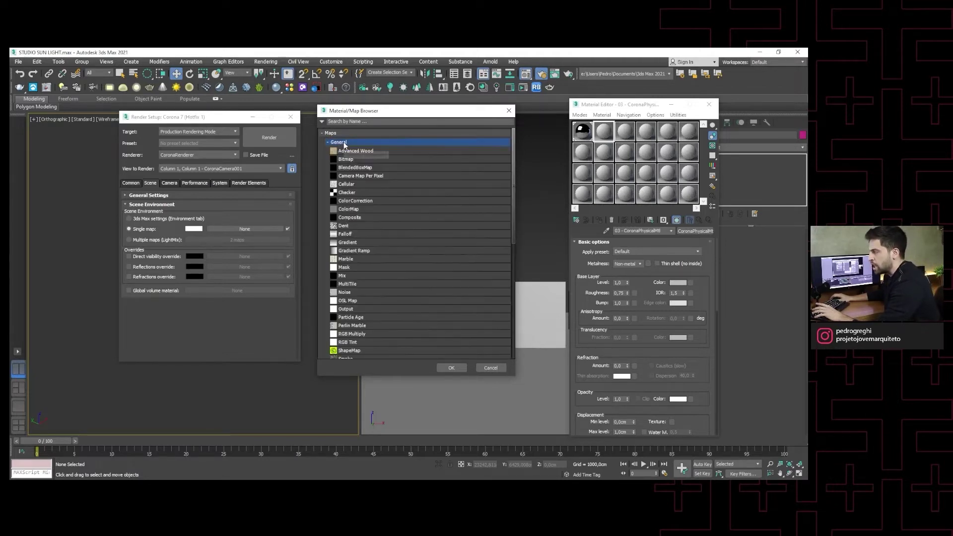
click(359, 201)
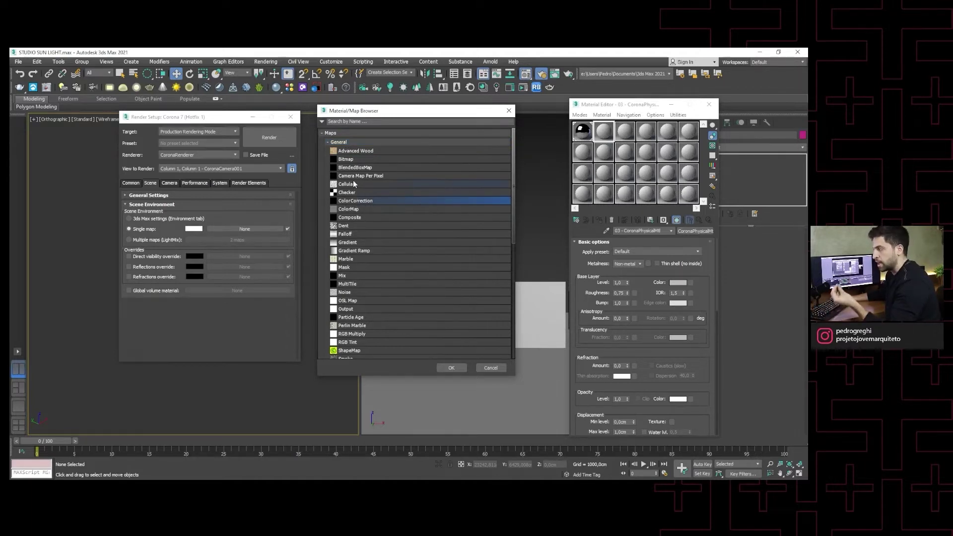
click(338, 143)
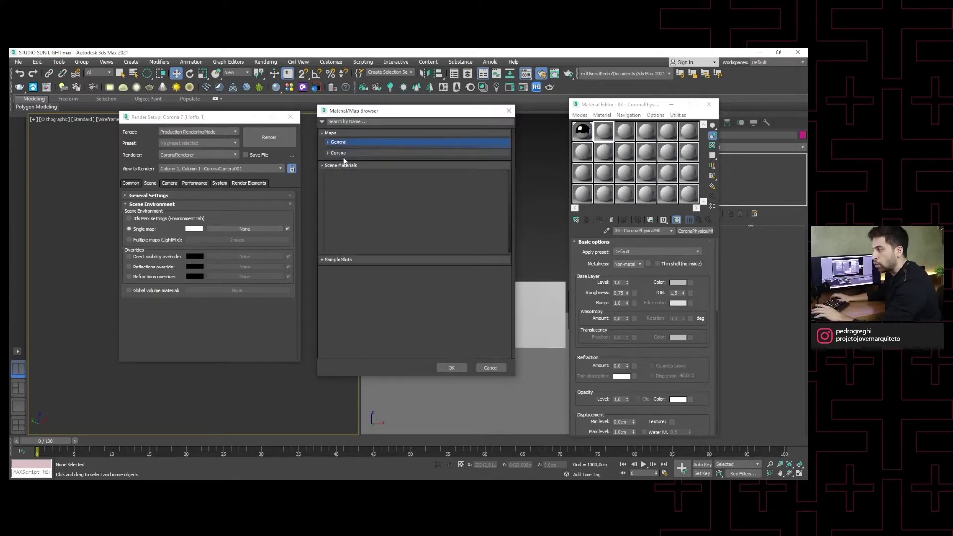
click(341, 154)
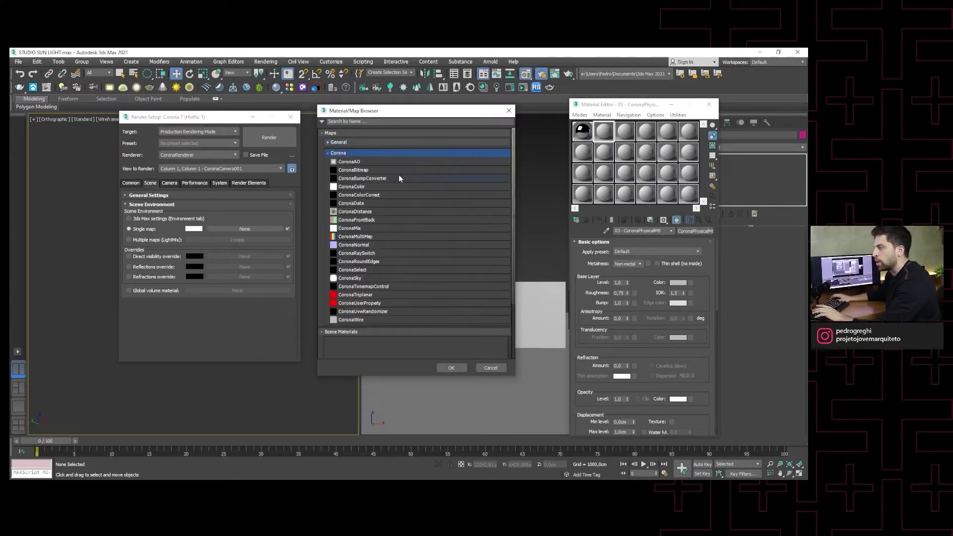
click(362, 196)
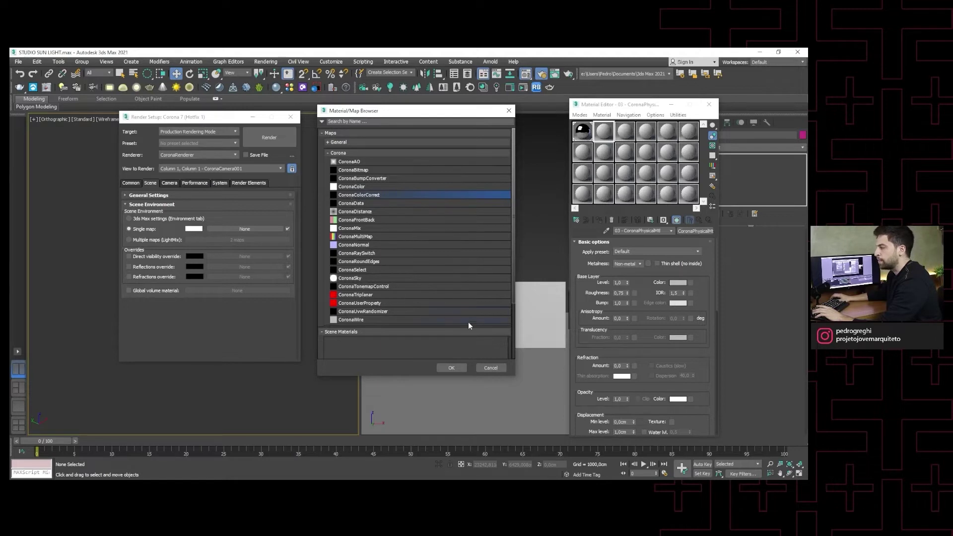
click(451, 368)
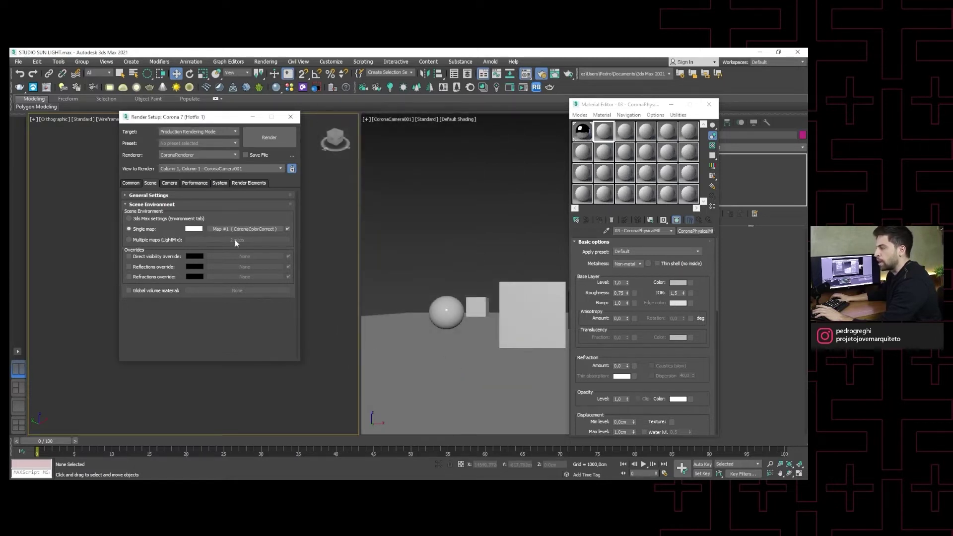
- Instance the environment's CoronaColorCorrect map into the Material Editor and list maps for its Input
drag(231, 229, 604, 134)
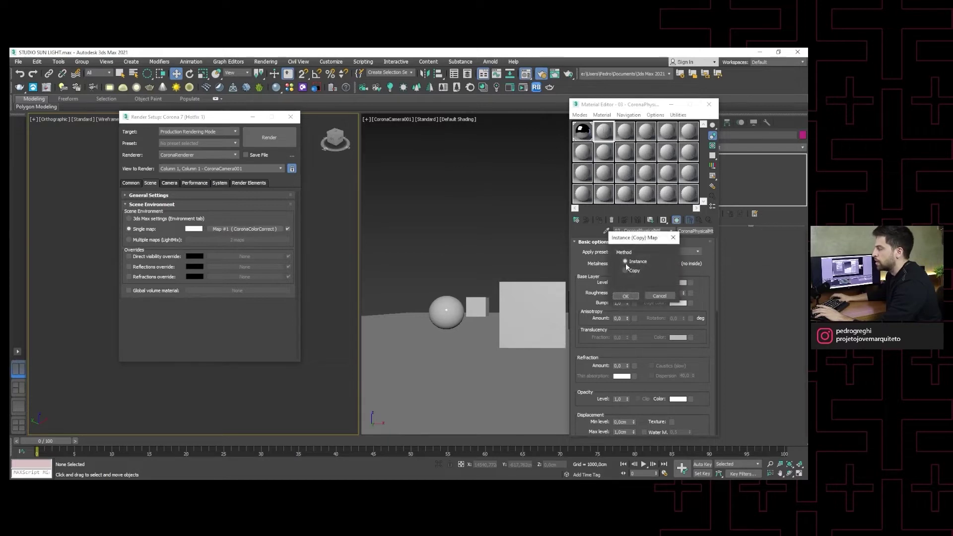
click(626, 296)
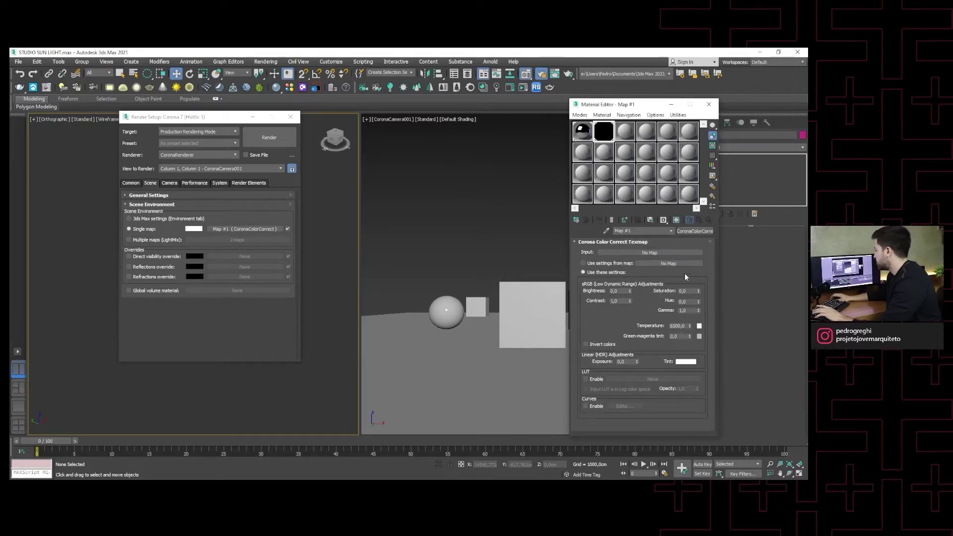
drag(625, 105, 480, 90)
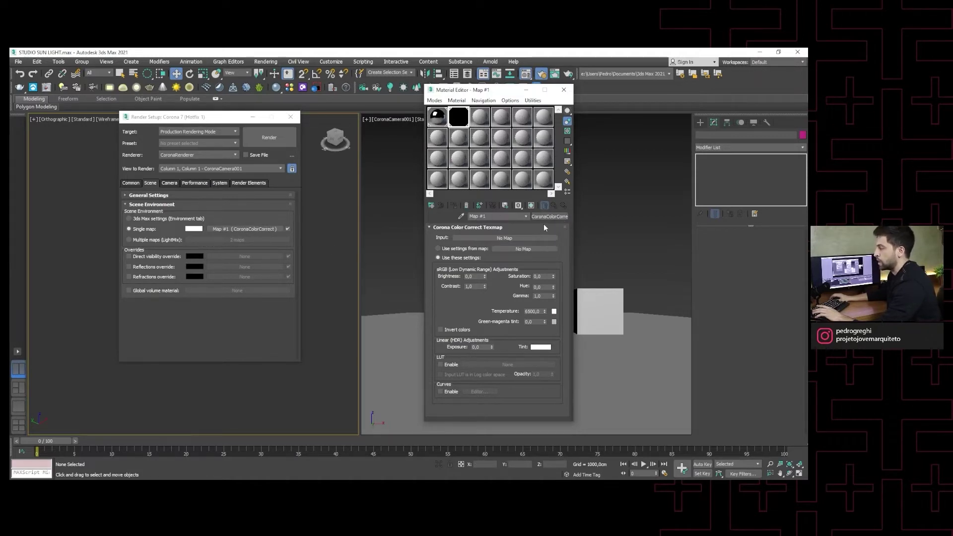
click(502, 237)
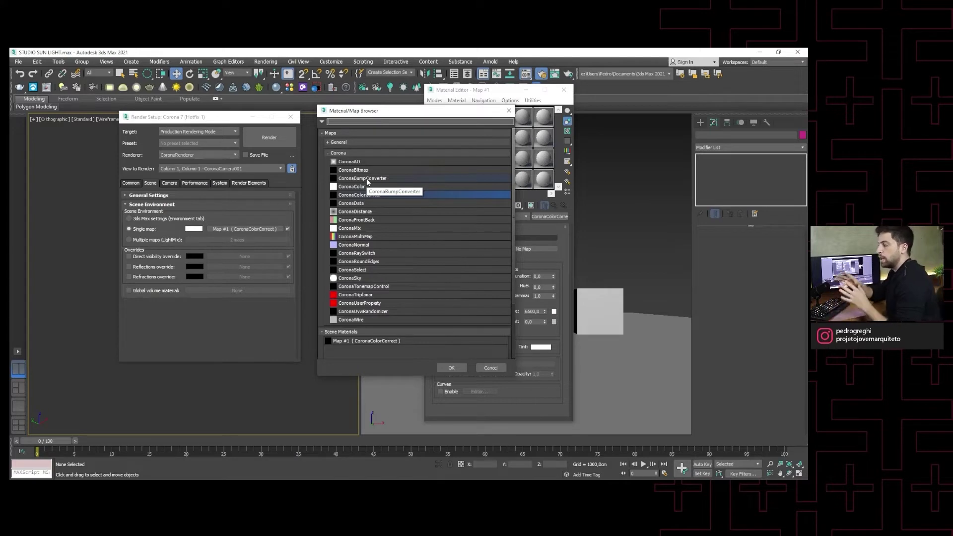
- Load quarry_04_16k.hdr from the Desktop as a CoronaBitmap colour-correct input, then return to Chrome
click(376, 171)
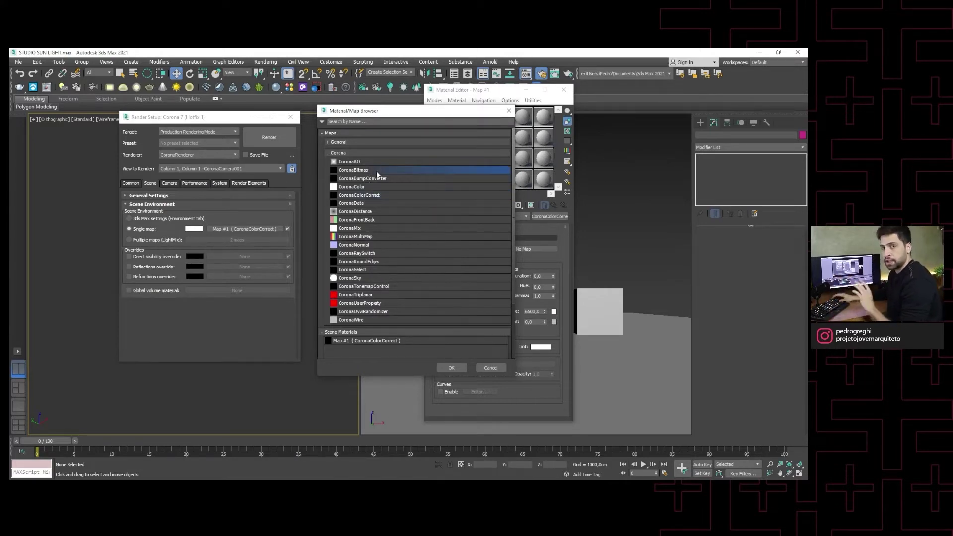
click(445, 368)
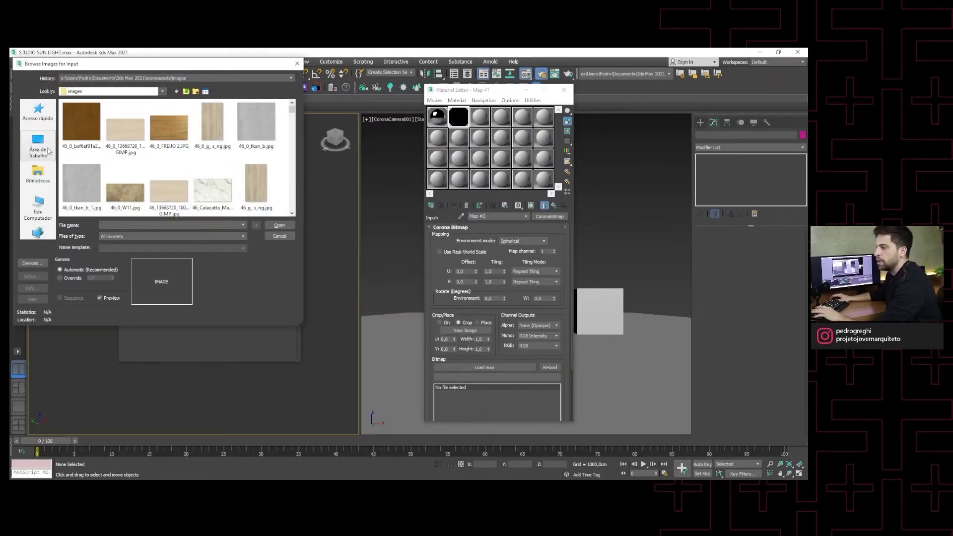
click(41, 148)
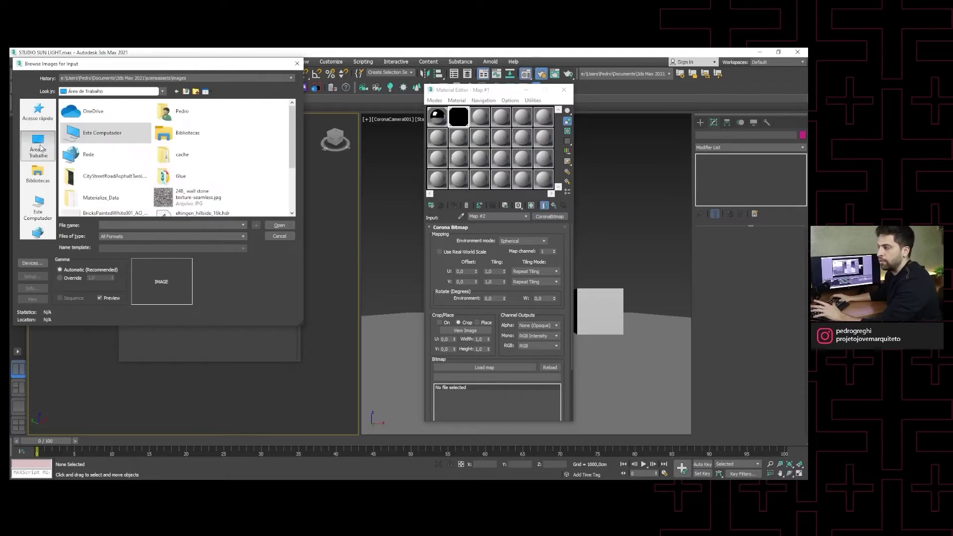
scroll(203, 165, down, 3)
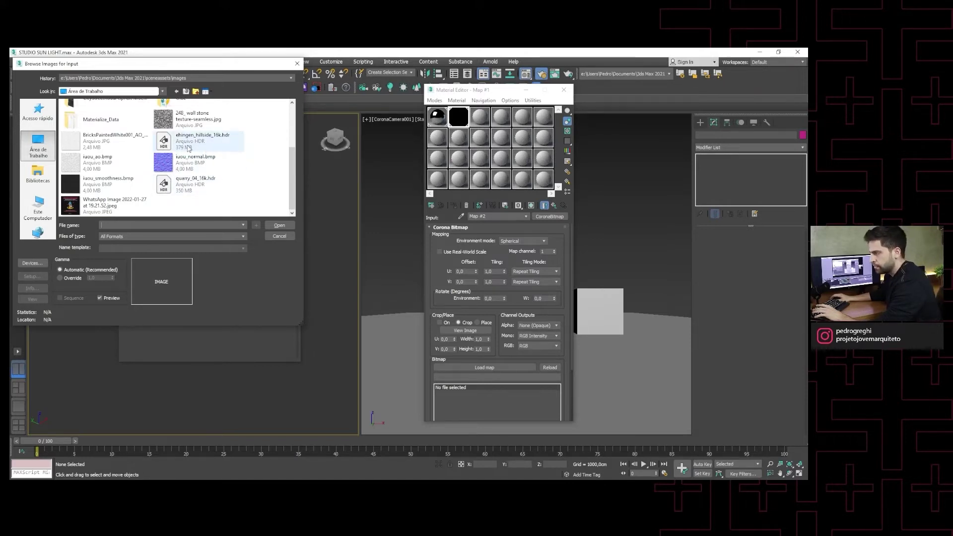
click(201, 189)
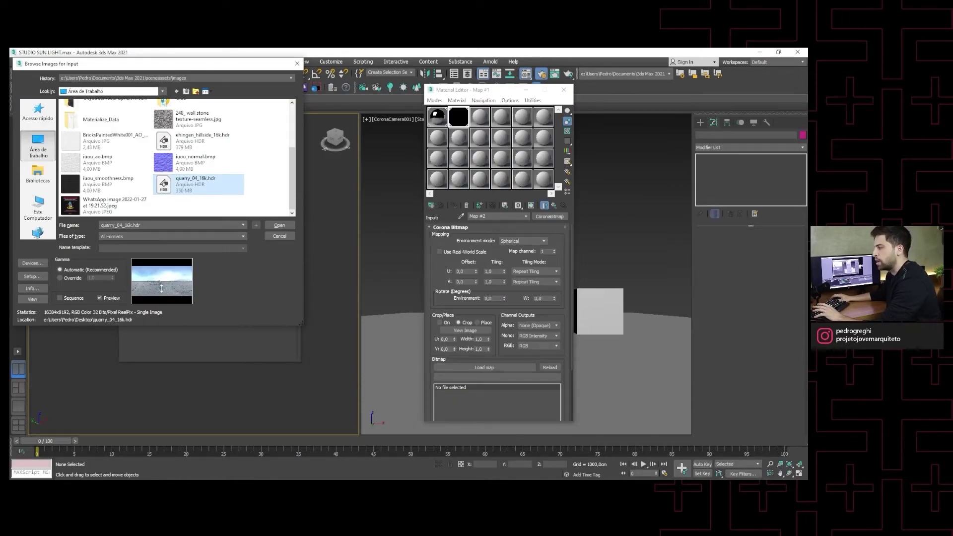
click(288, 227)
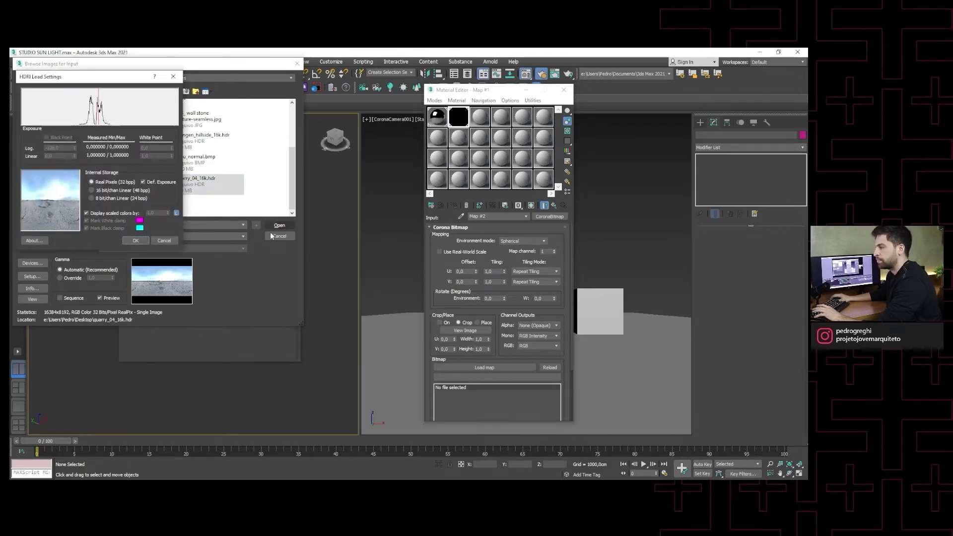
click(135, 242)
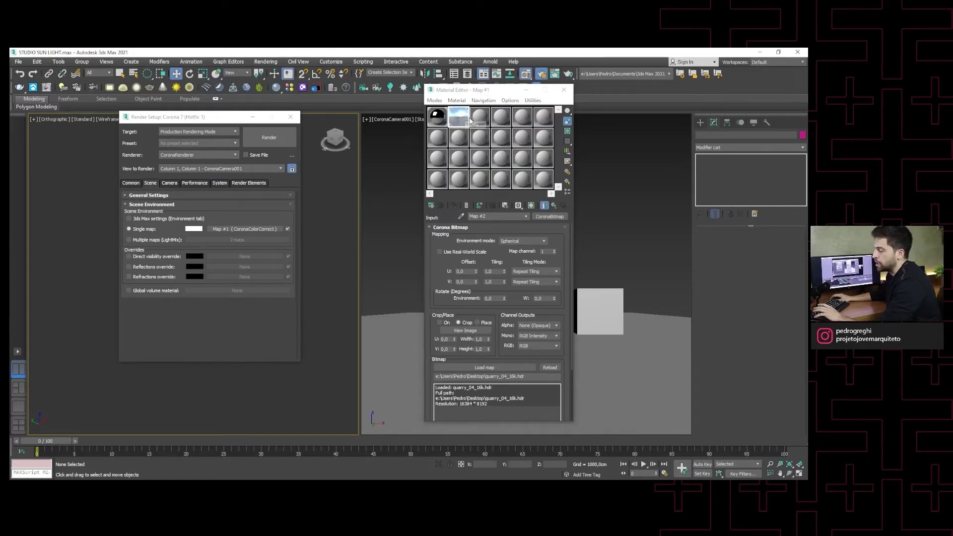
key(alt+Tab)
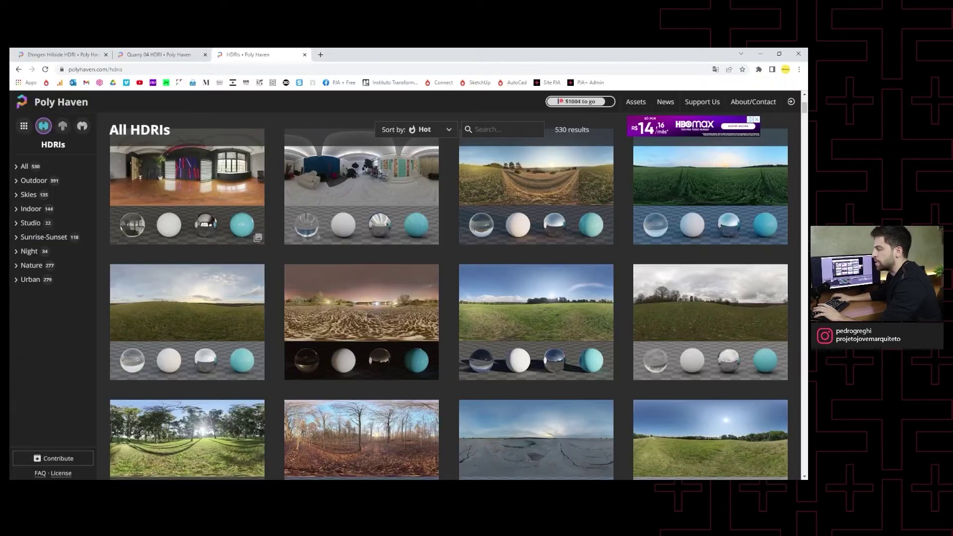
- Check the Ehingen Hillside HDRI's download resolutions (1K–21K), then go back to 3ds Max
scroll(327, 269, down, 1)
scroll(337, 273, up, 1)
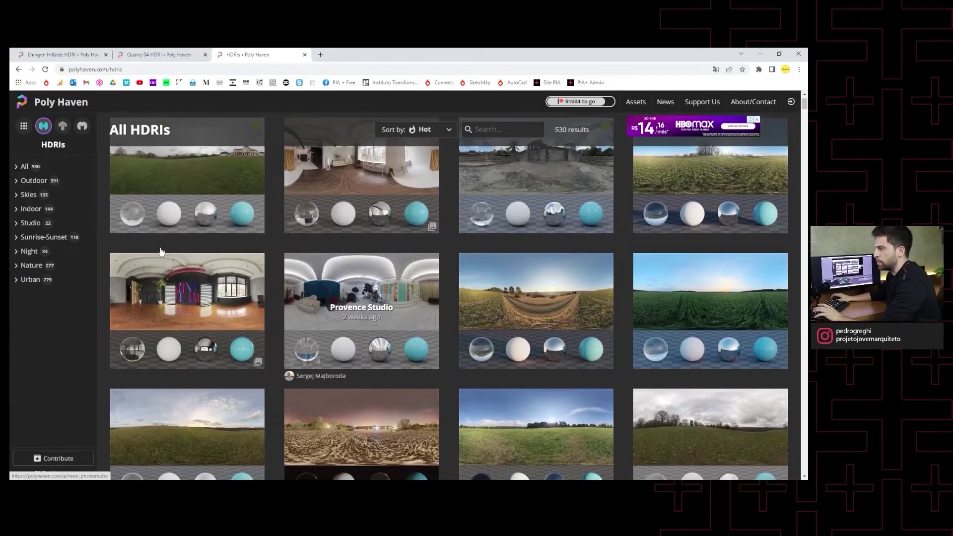
click(519, 285)
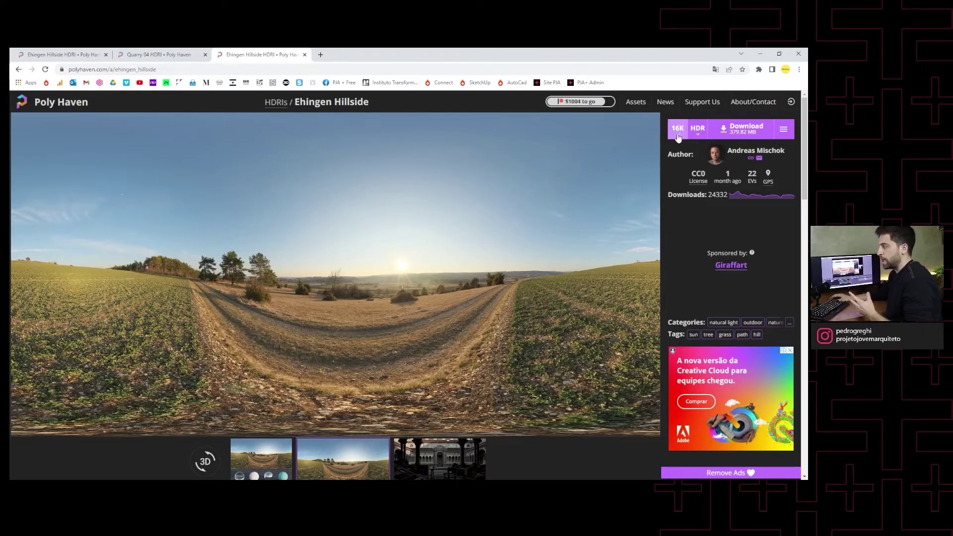
click(677, 130)
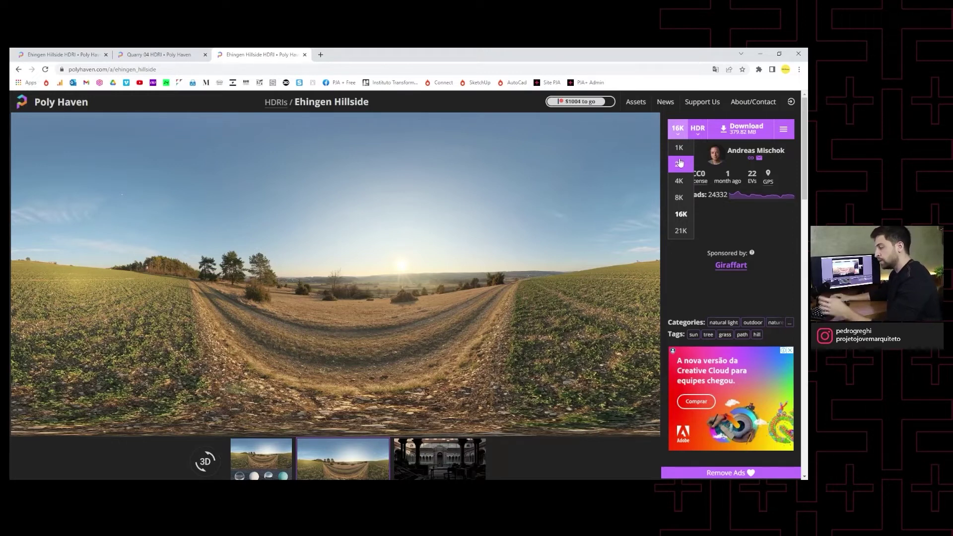
click(760, 54)
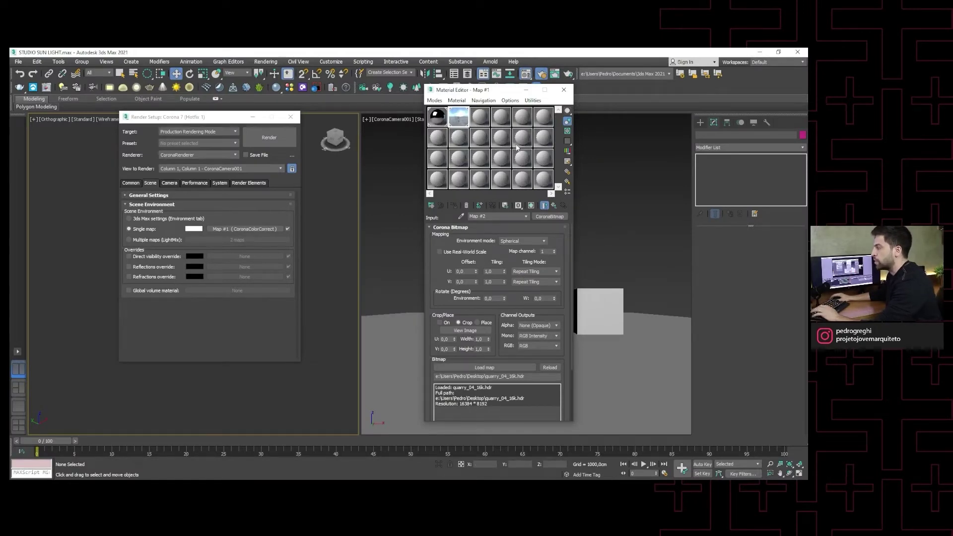
- Start interactive Corona rendering of the camera view with the Material Editor and VFB arranged side by side
drag(490, 93, 123, 112)
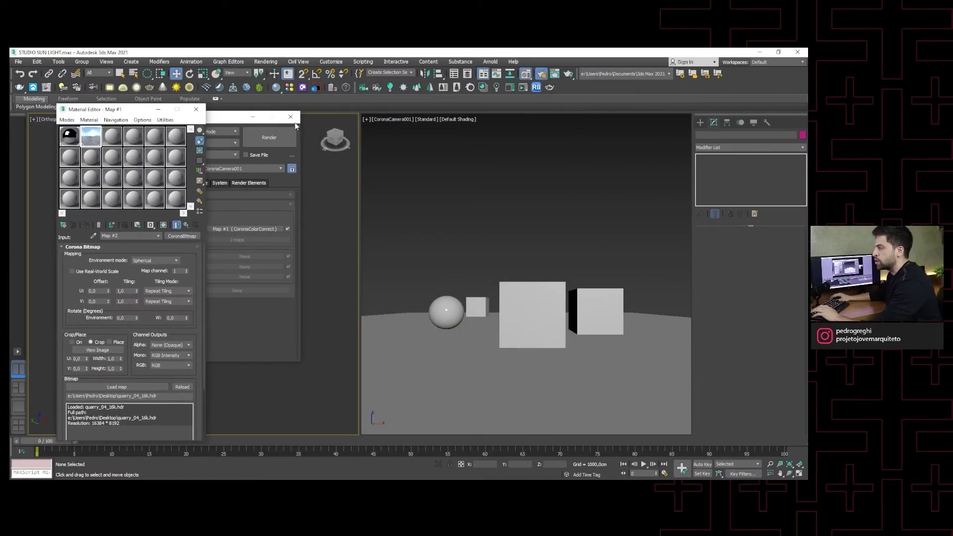
drag(115, 110, 104, 96)
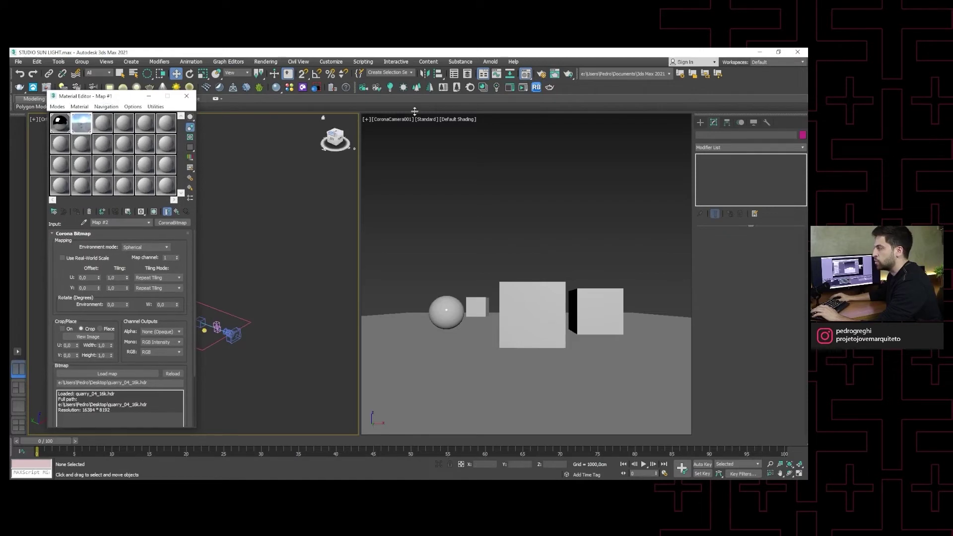
click(523, 87)
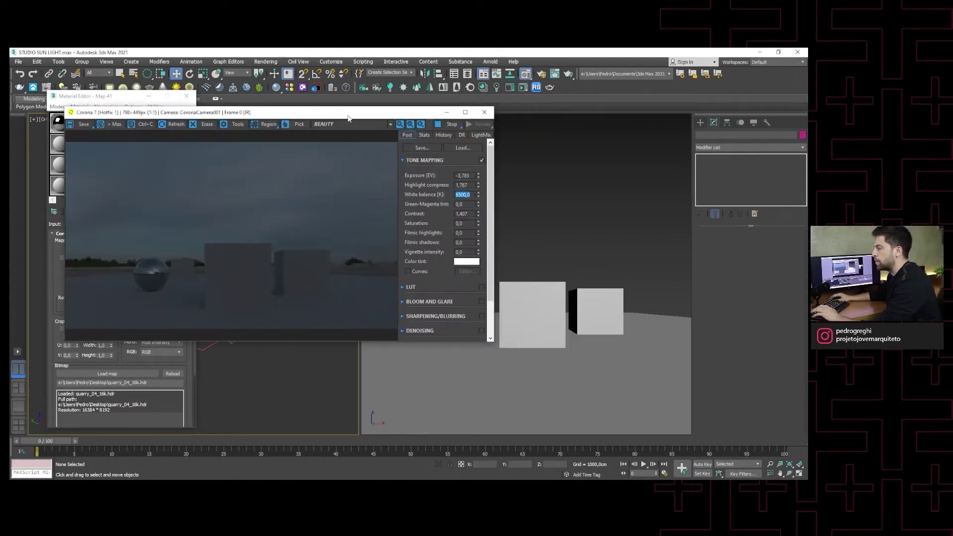
mouse_move(347, 116)
mouse_down()
mouse_move(493, 125)
mouse_move(530, 94)
mouse_up()
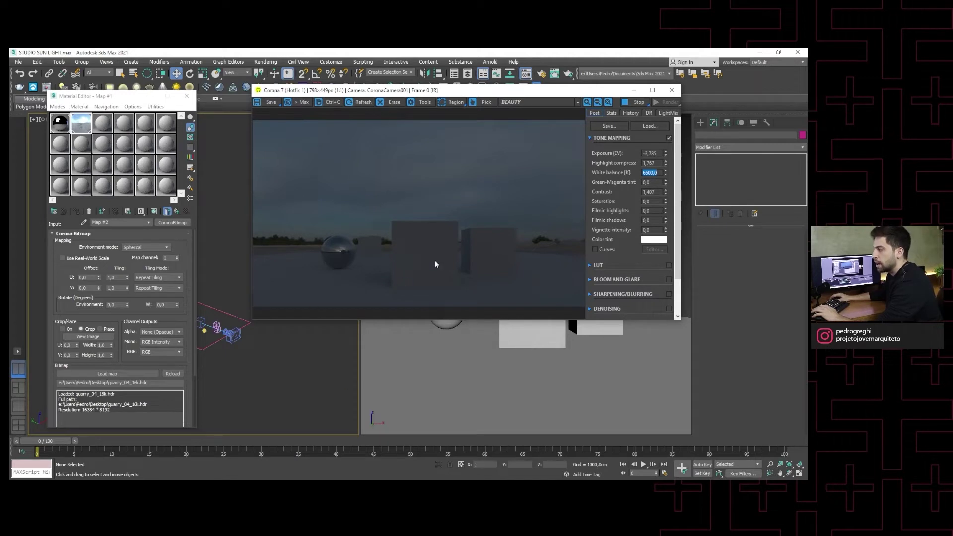
drag(126, 93, 173, 87)
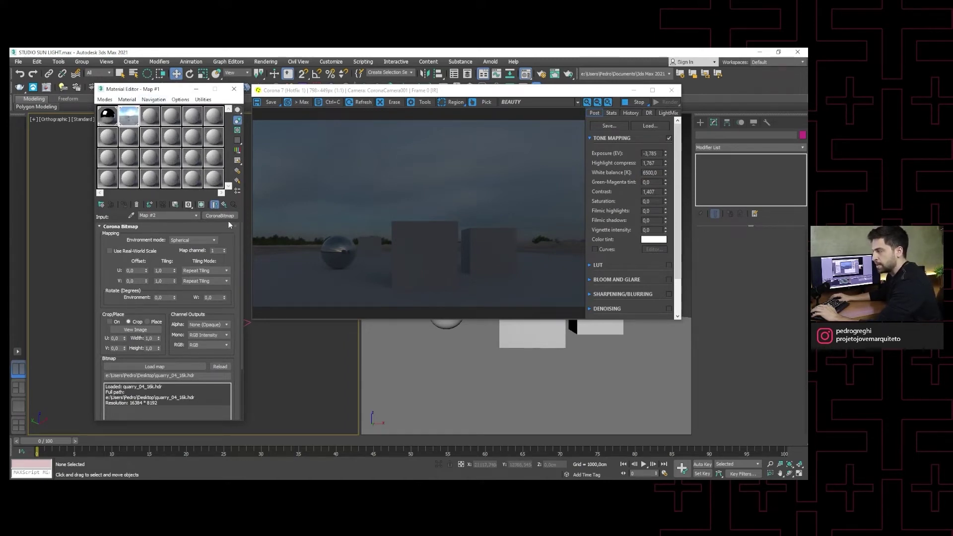
- Move between the quarry bitmap and its parent Color Correct map, ending on the Color Correct settings
click(225, 205)
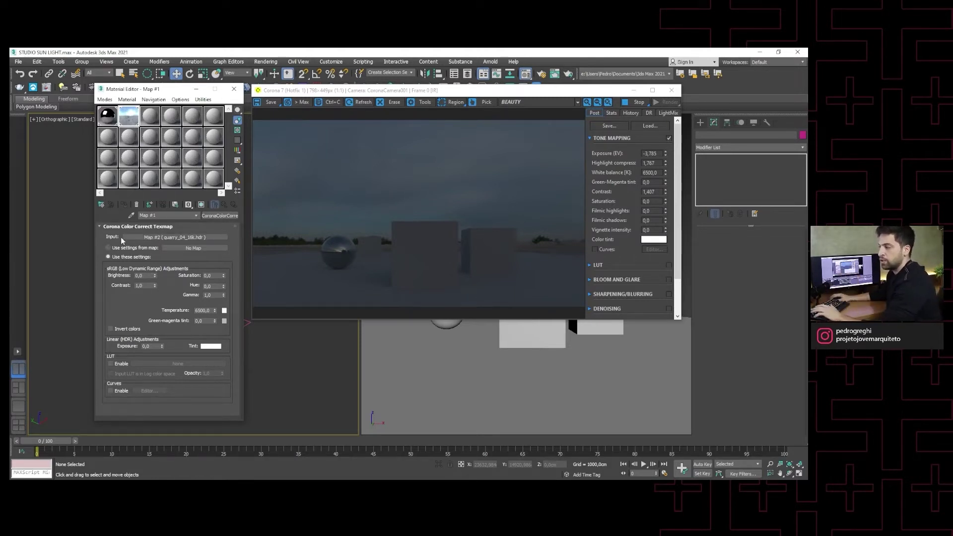
click(186, 237)
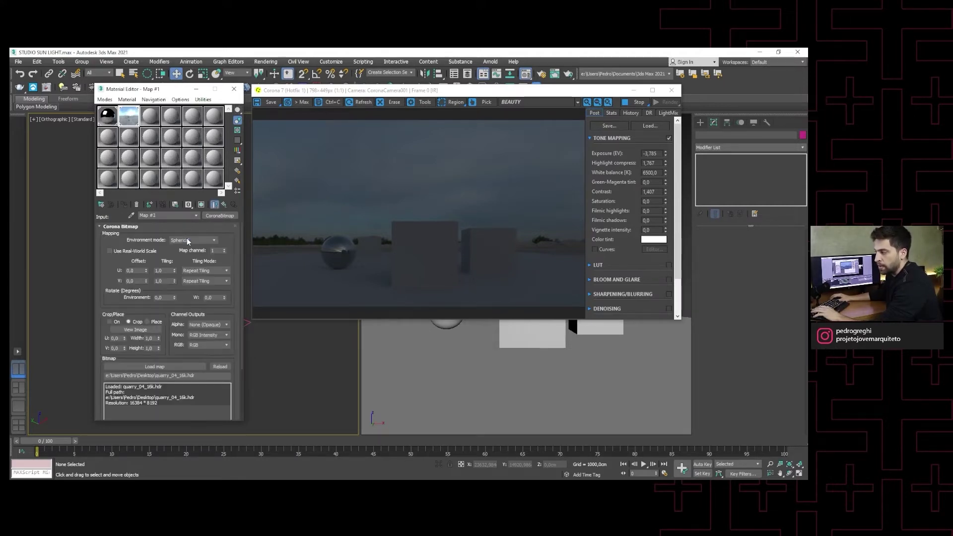
click(225, 205)
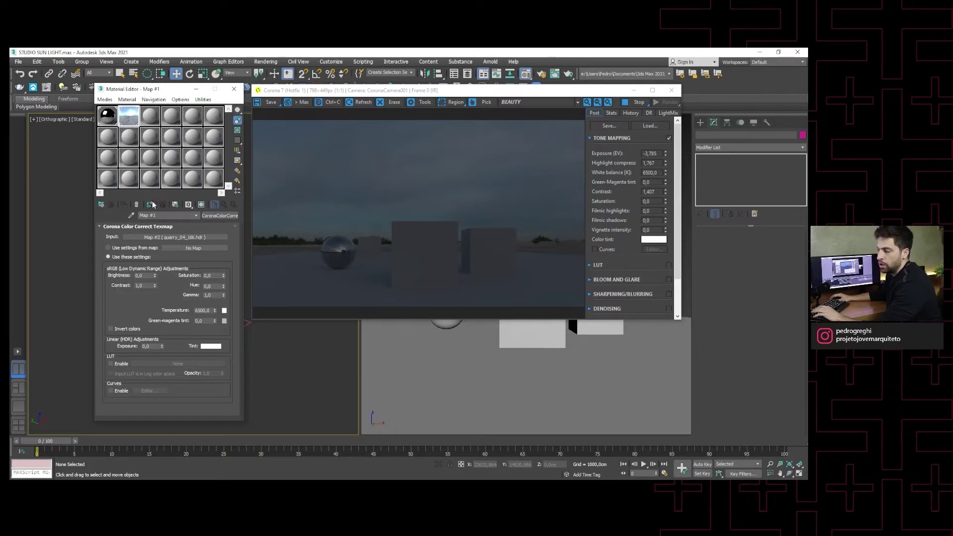
click(219, 217)
click(509, 111)
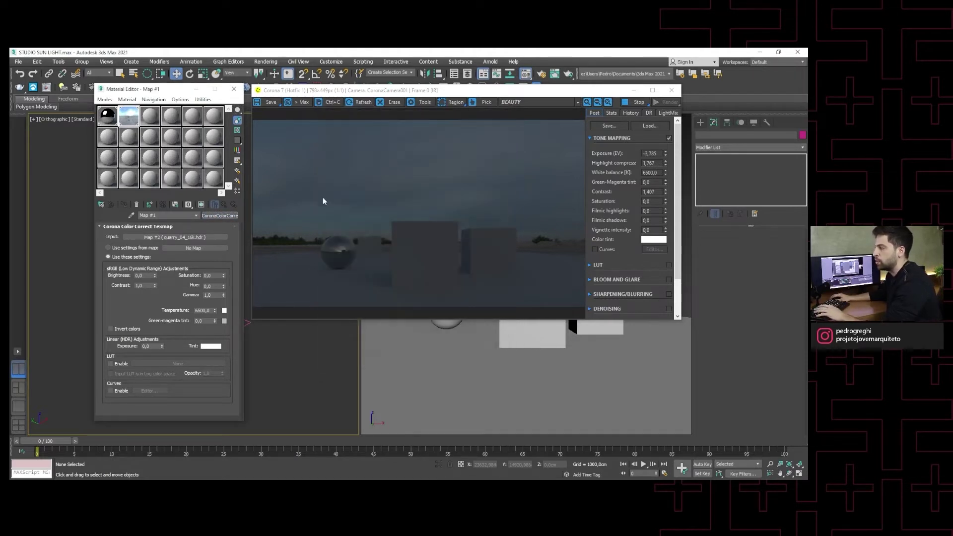
click(188, 237)
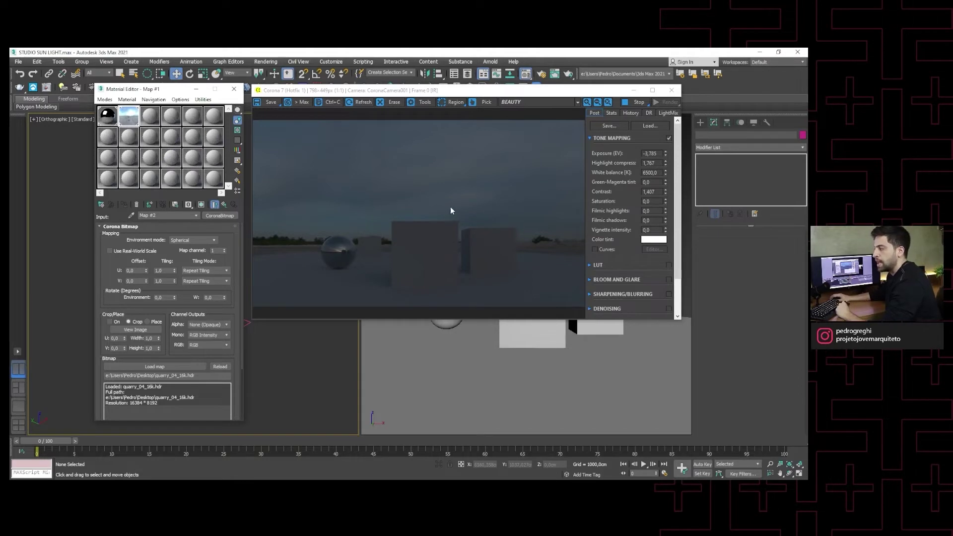
click(222, 204)
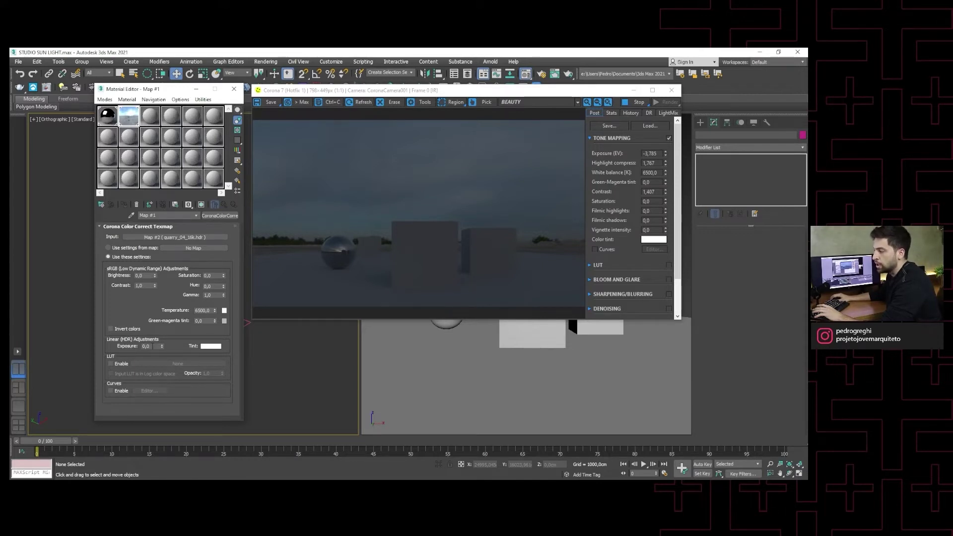
- Try environment HDR exposures of 1, 3 and 4, and reset the render exposure to 0,0
text(1)
key(Return)
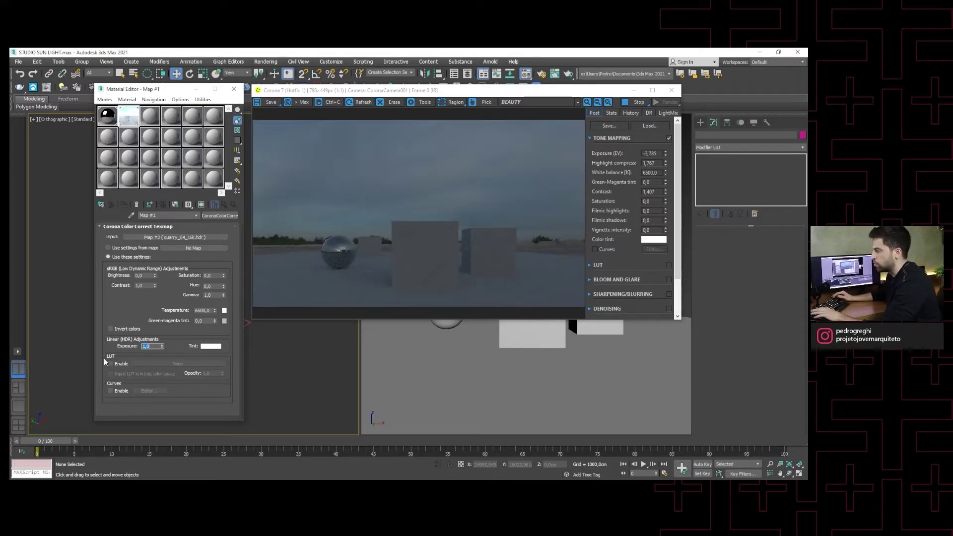
text(3)
key(Return)
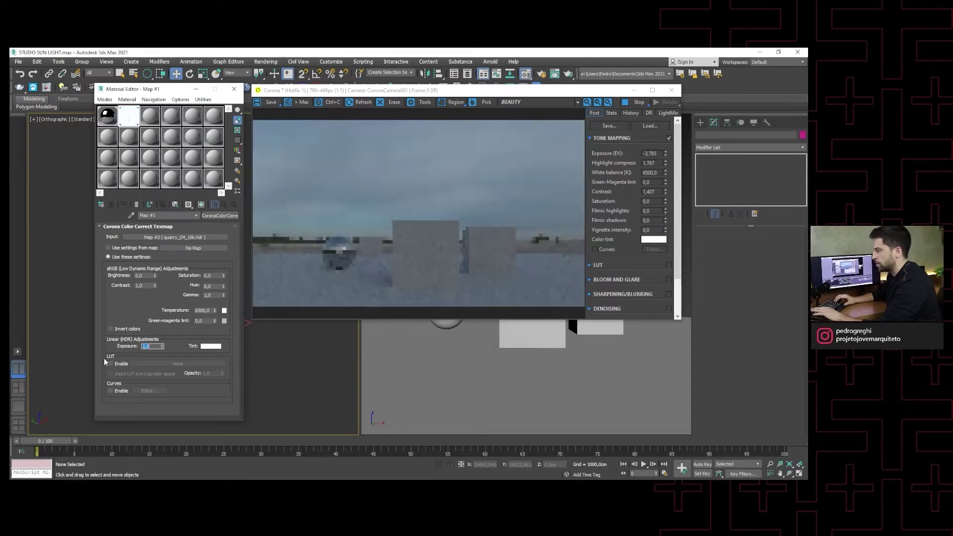
text(4)
key(Return)
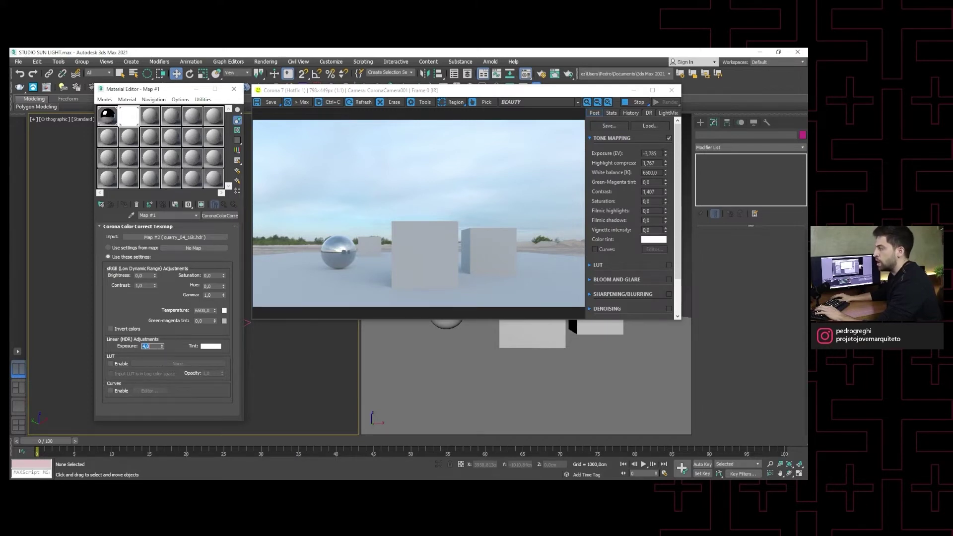
click(650, 153)
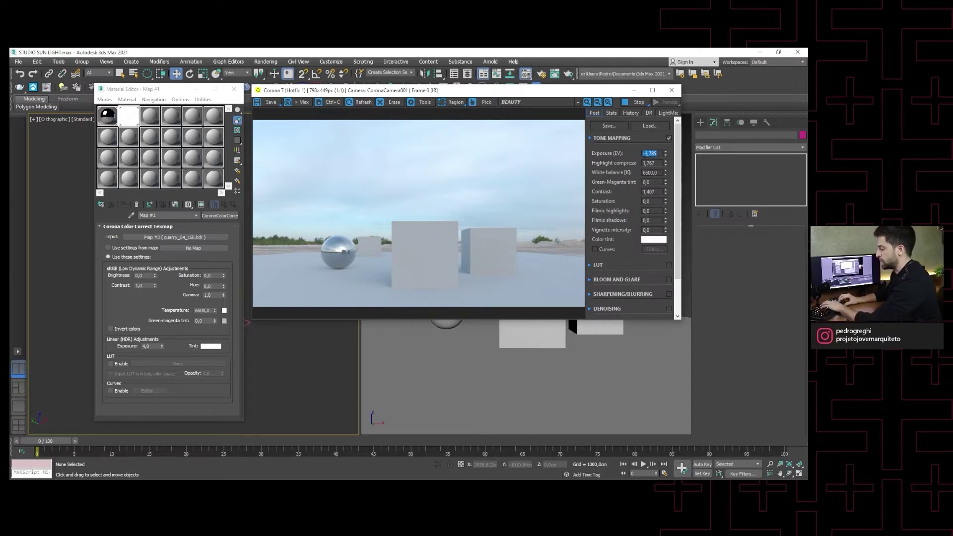
text(0)
key(Return)
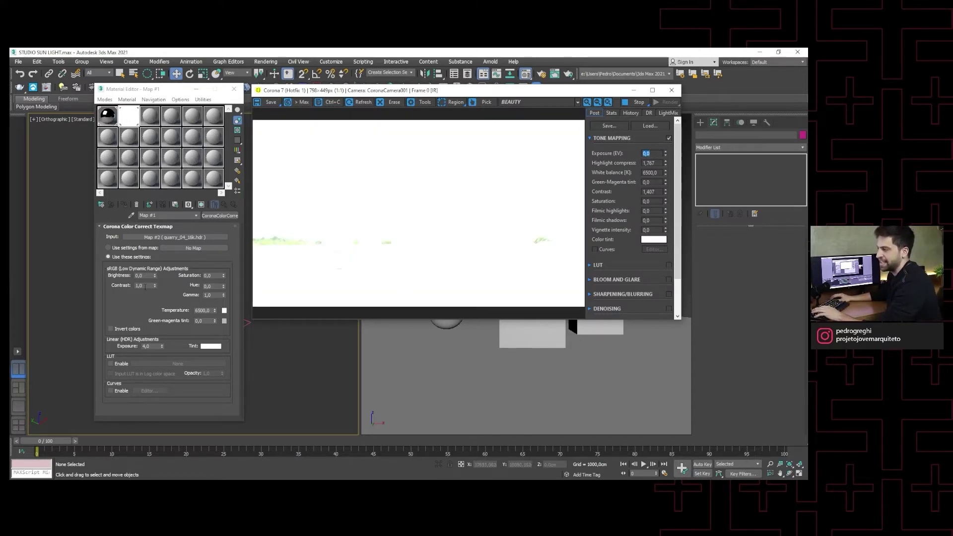
- Test HDRI Linear exposures of 1, -1, -0,5 and -0,8, settling on 1,0
double_click(146, 346)
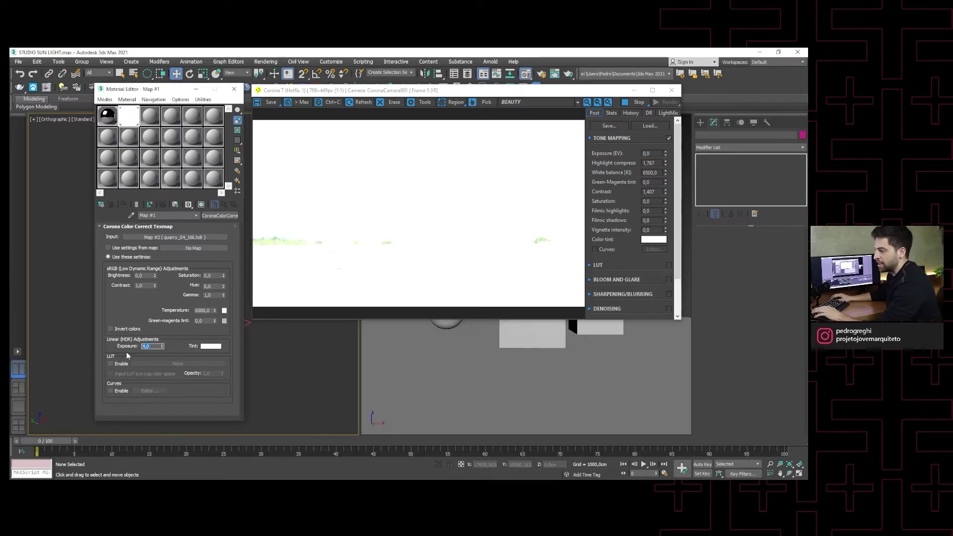
text(1)
key(Return)
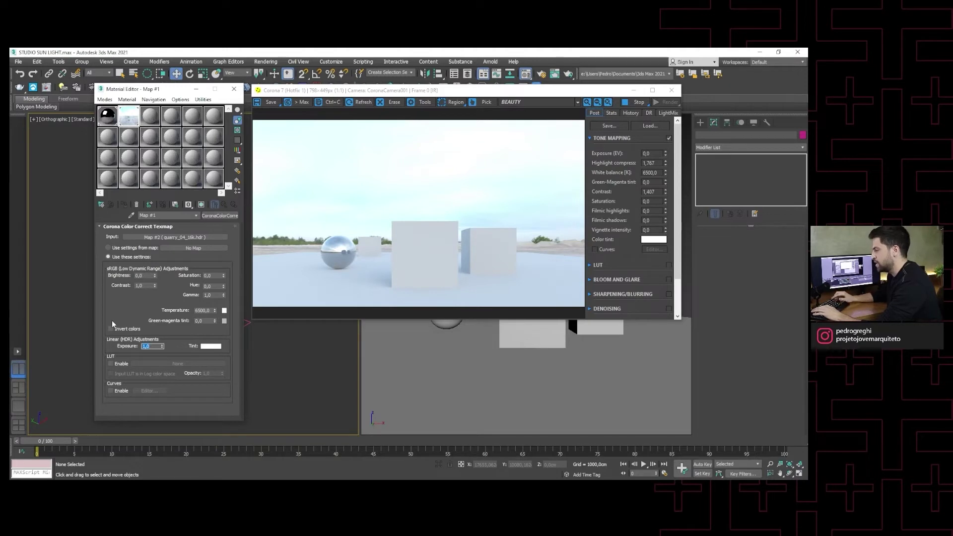
text(-1)
key(Return)
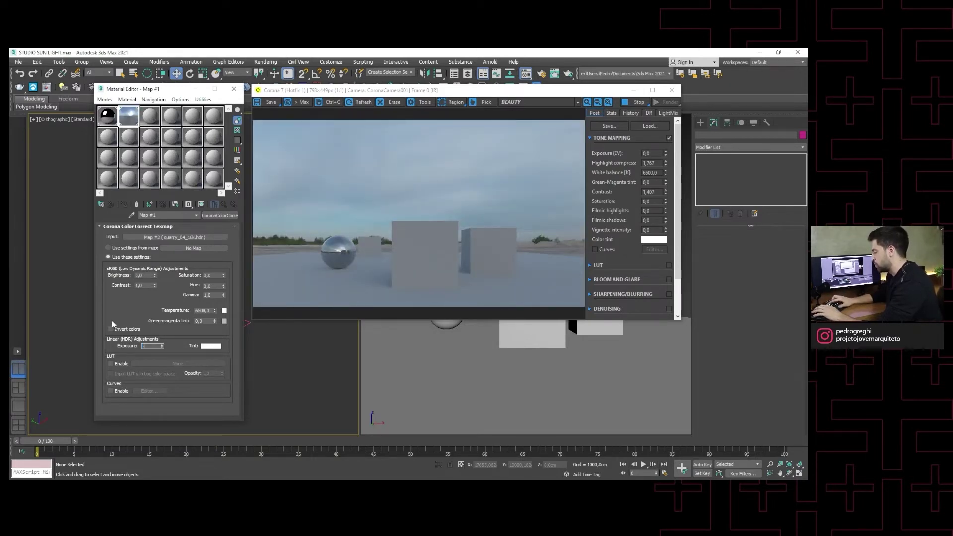
text(0,5)
key(Return)
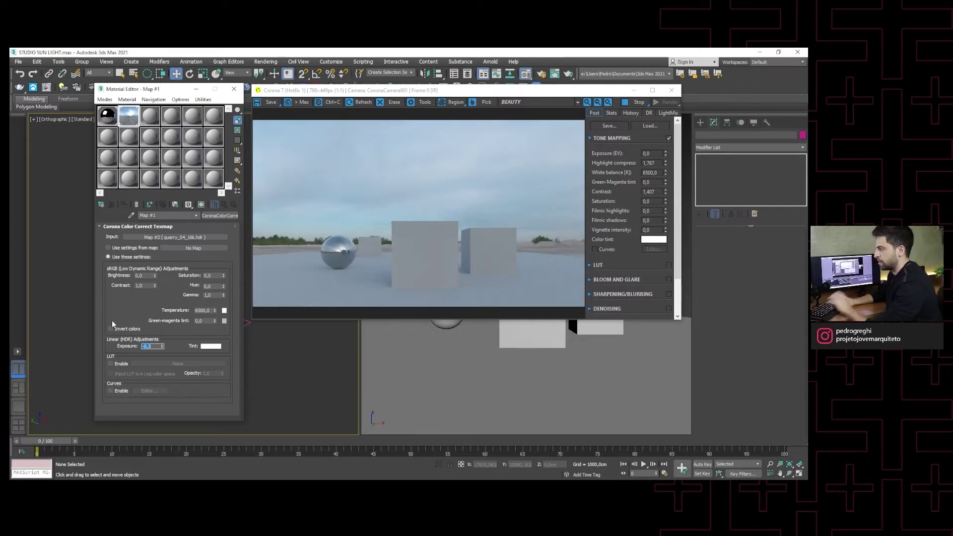
text(-)
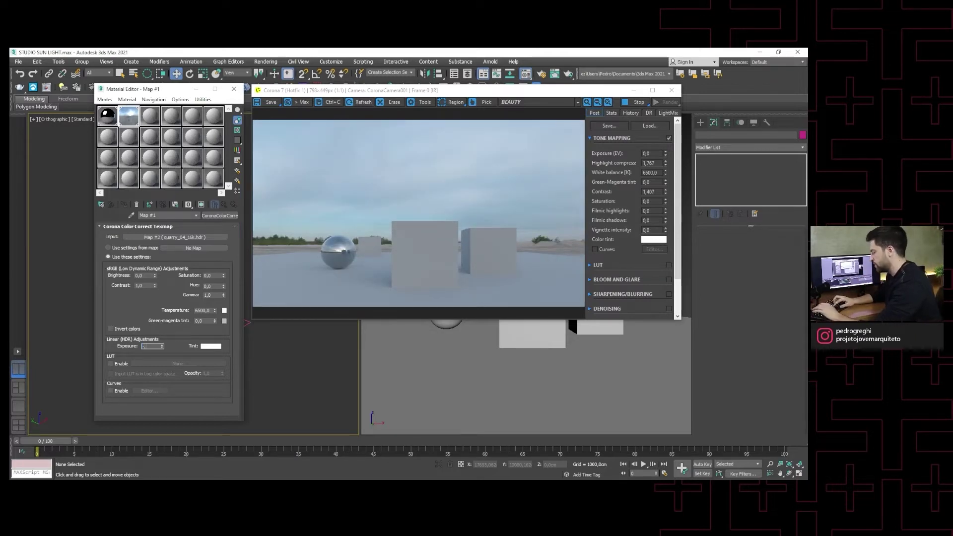
text(0,8)
key(Return)
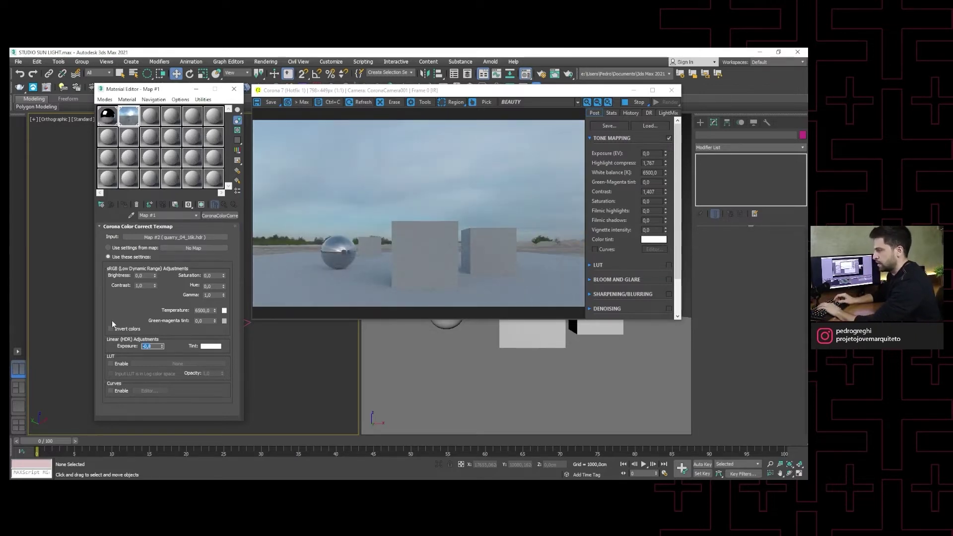
text(1)
key(Return)
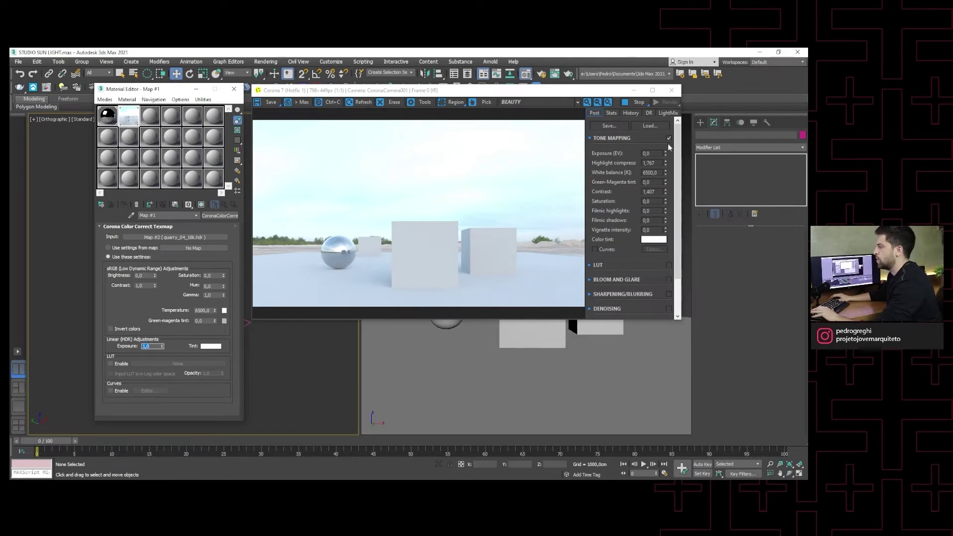
- In the VFB Post tab, set Highlight compress to 2,777 and Contrast to 2,482
drag(665, 162, 672, 116)
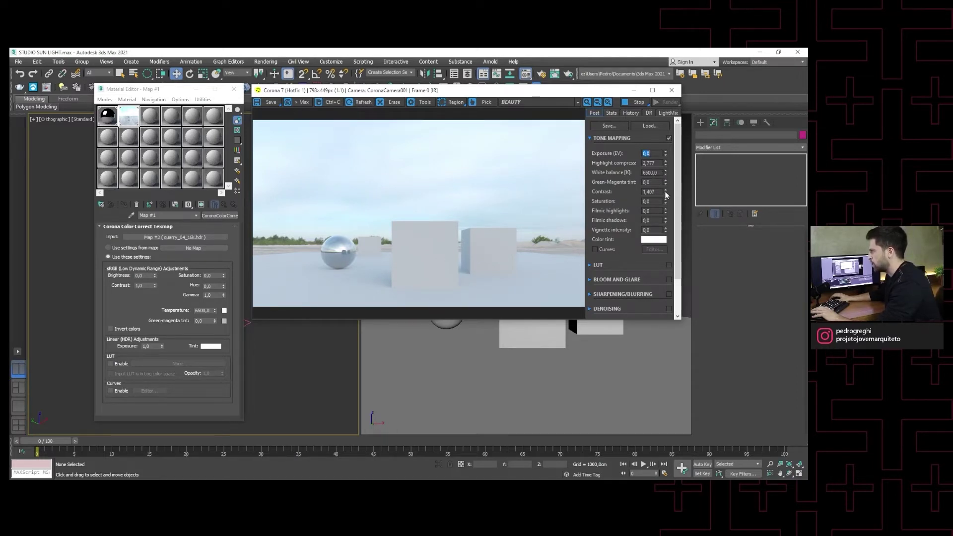
mouse_move(665, 192)
mouse_down()
mouse_move(673, 115)
mouse_move(672, 136)
mouse_up()
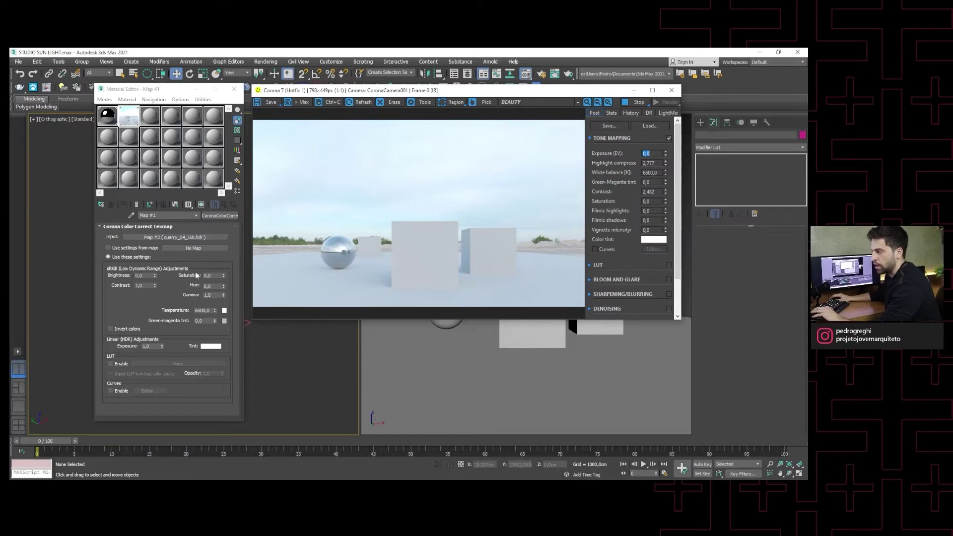
- Try HDRI brightness values of 0,1 and 0,6, then return brightness to 0,0
click(142, 276)
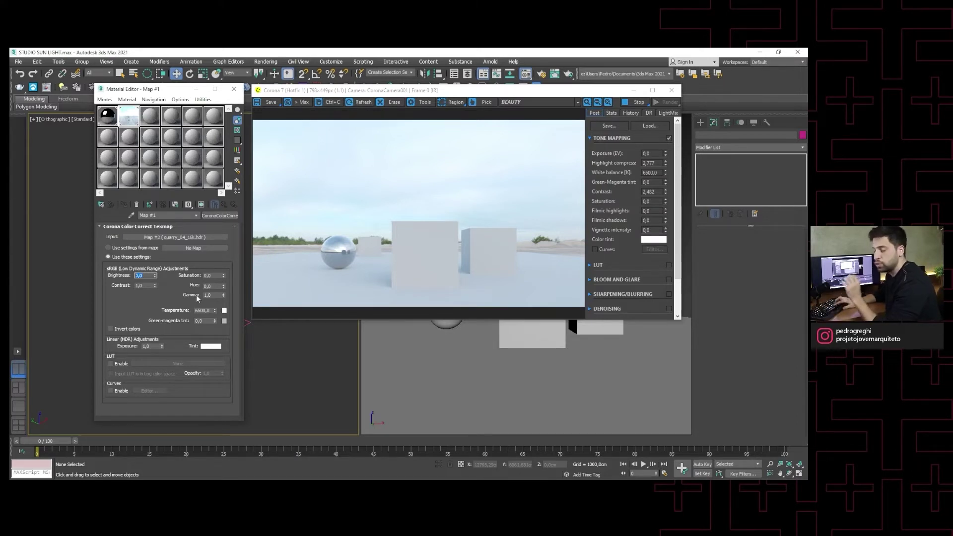
text(0,1)
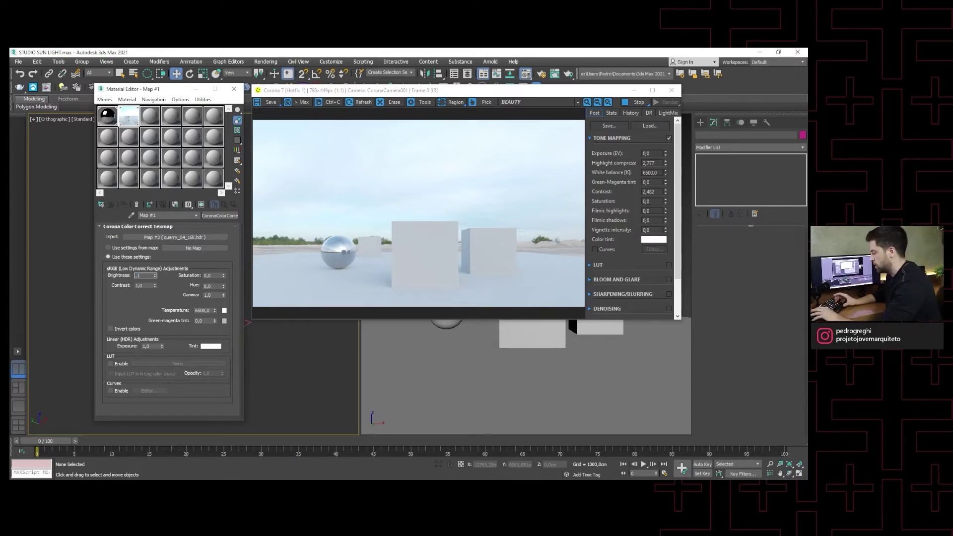
key(Return)
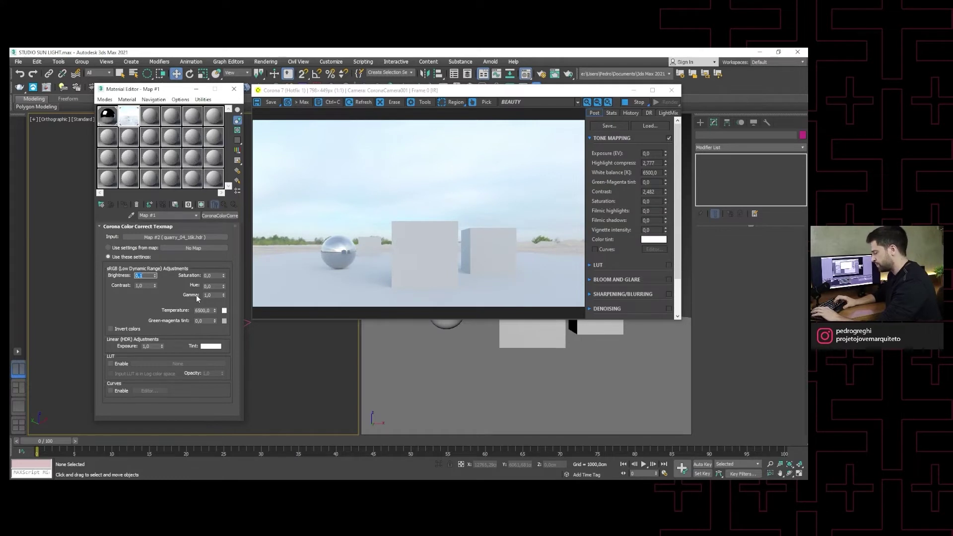
text(0,6)
key(Return)
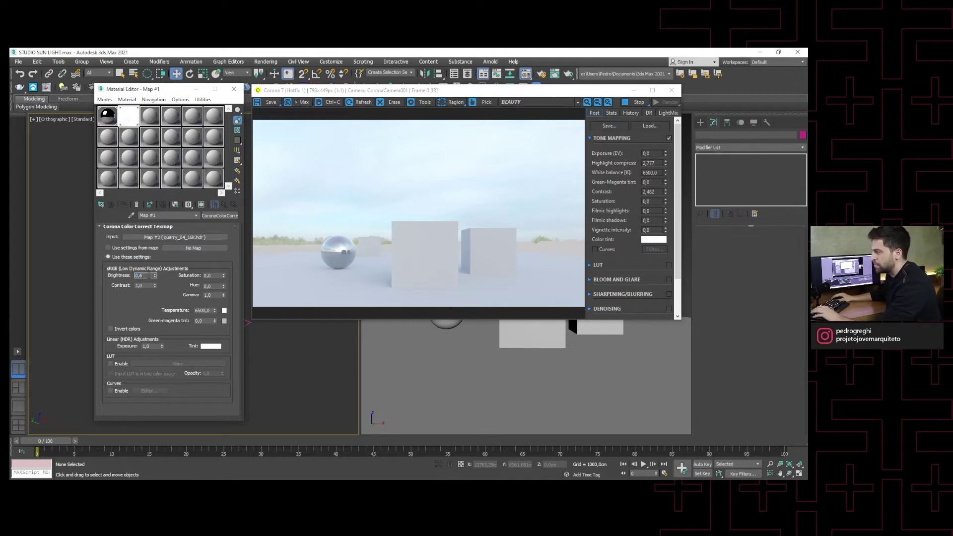
text(0)
key(Return)
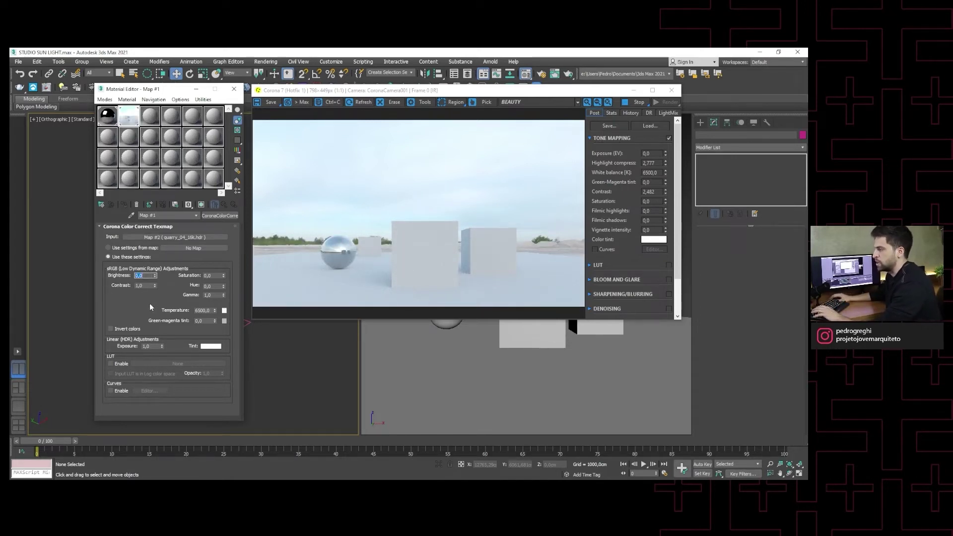
- Set the HDRI saturation to 0,1 after trying 1,0, 0,4 and 0,2
double_click(209, 276)
text(1)
key(Return)
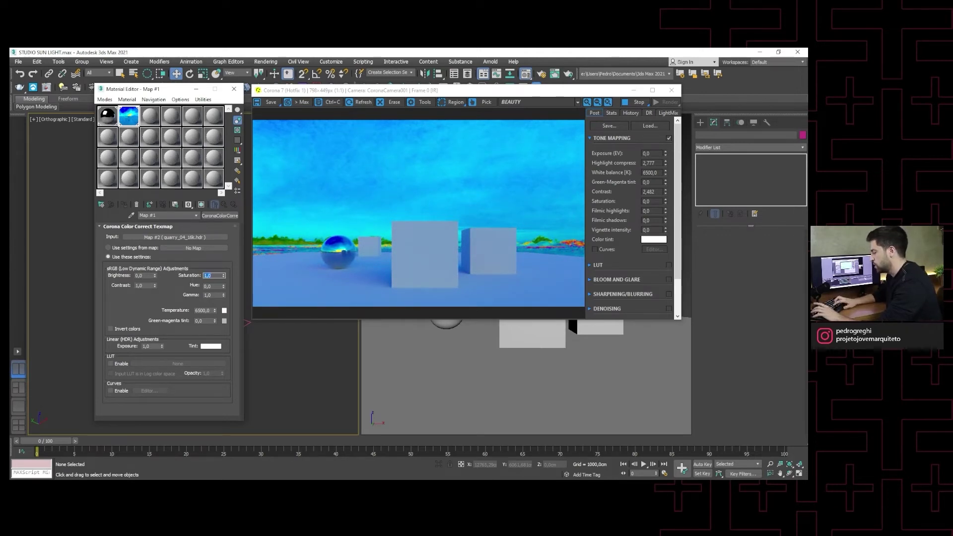
key(Return)
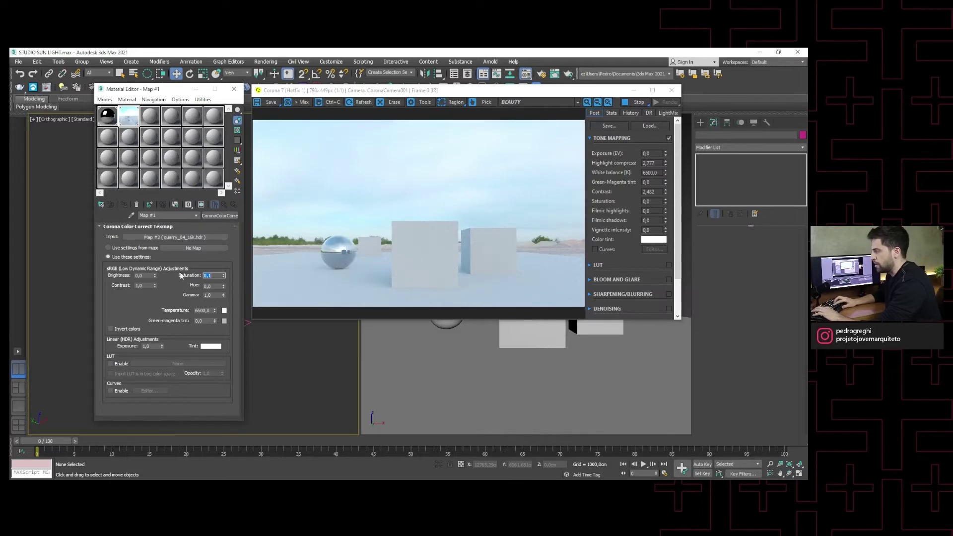
text(0,4)
key(Return)
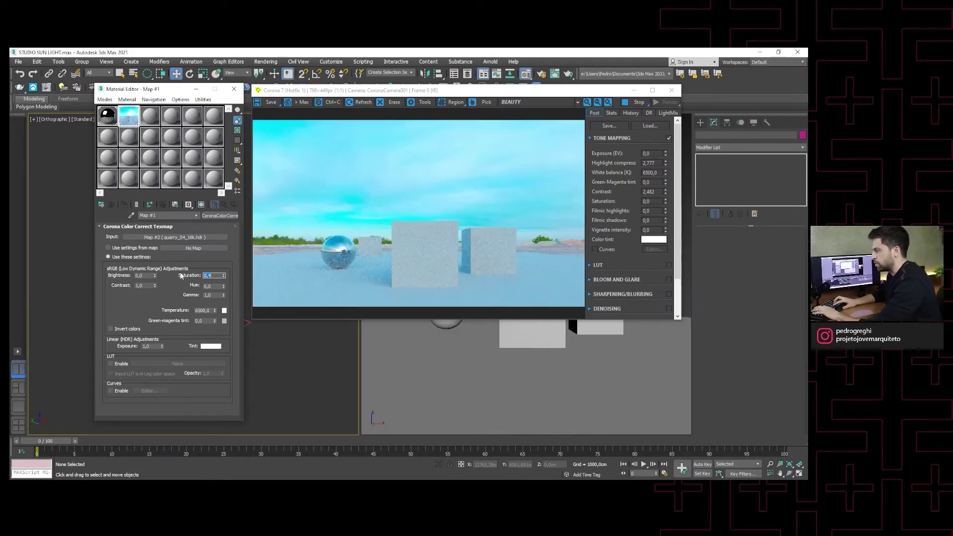
text(0,2)
key(Return)
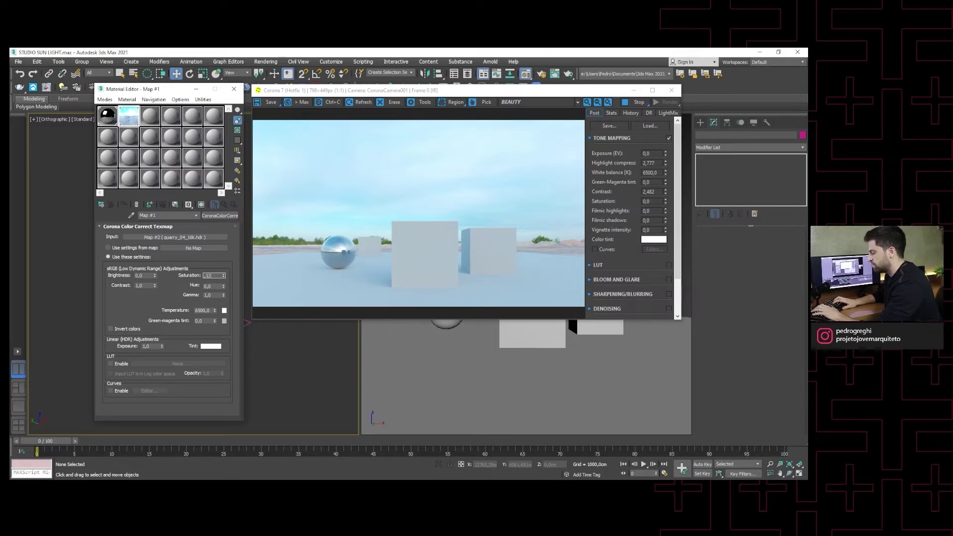
text(0,12)
key(Return)
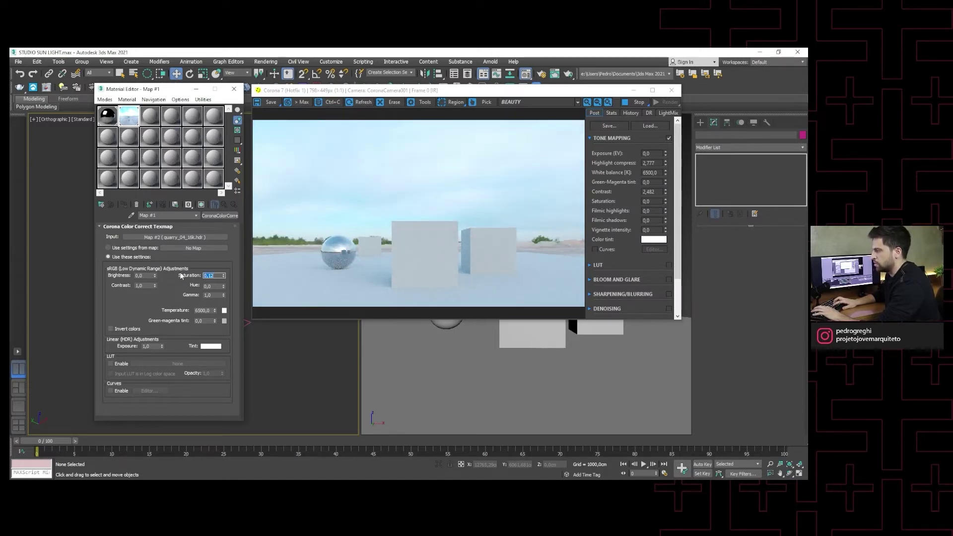
key(BackSpace)
key(BackSpace)
key(Return)
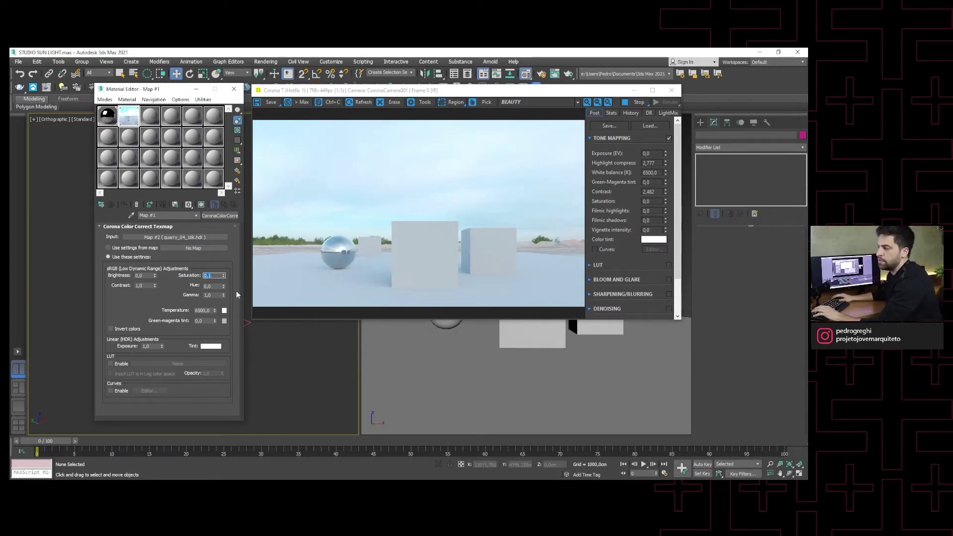
- Set the HDRI gamma to 0,7 after trying 0,9 and 0,4
double_click(213, 295)
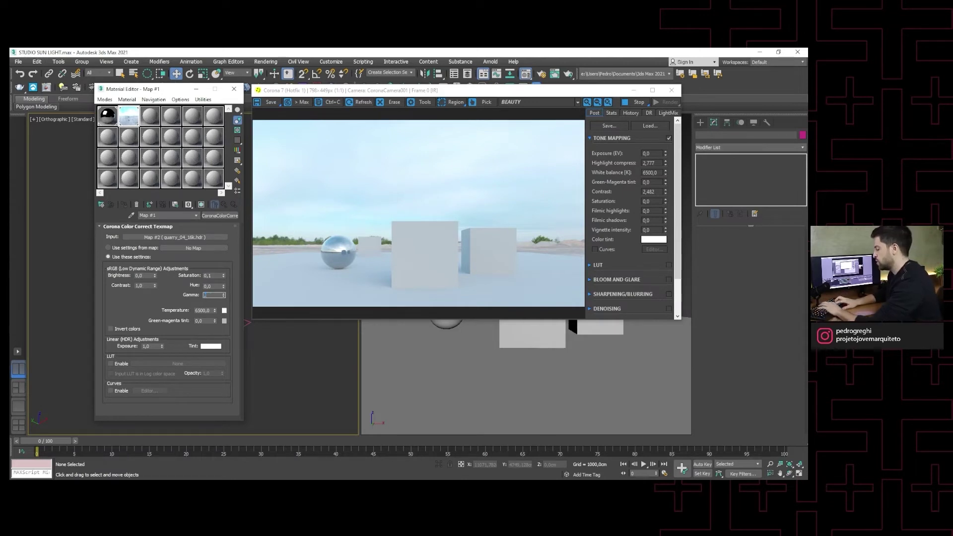
text(0,9)
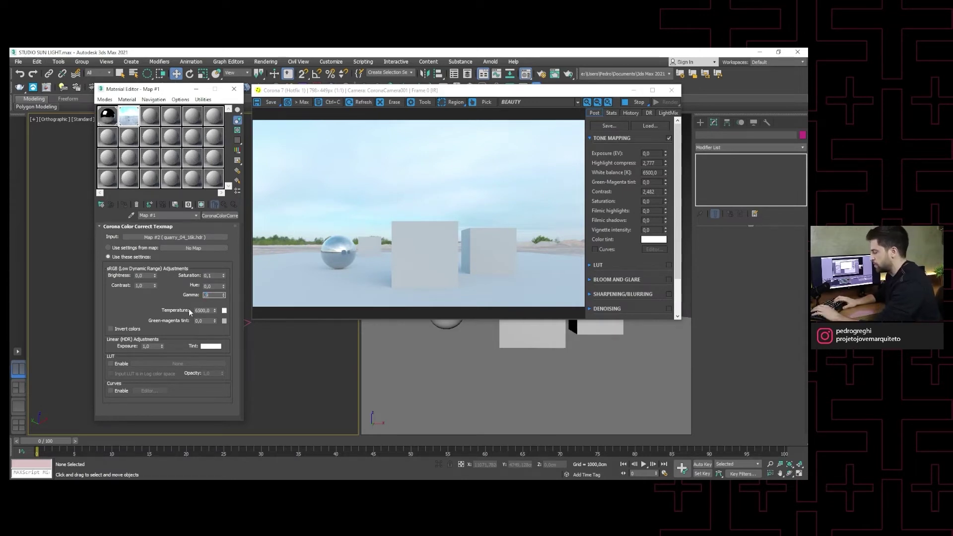
key(Return)
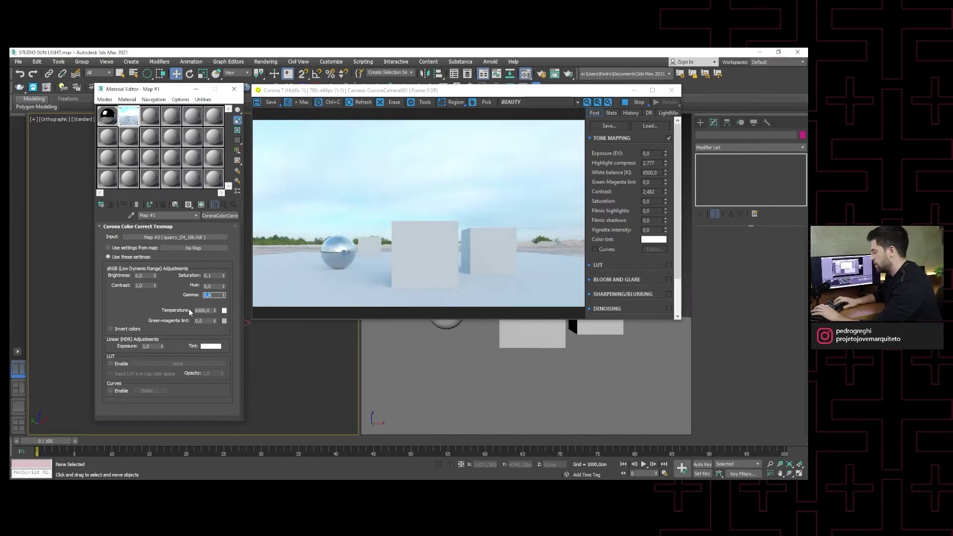
text(0,4)
key(Return)
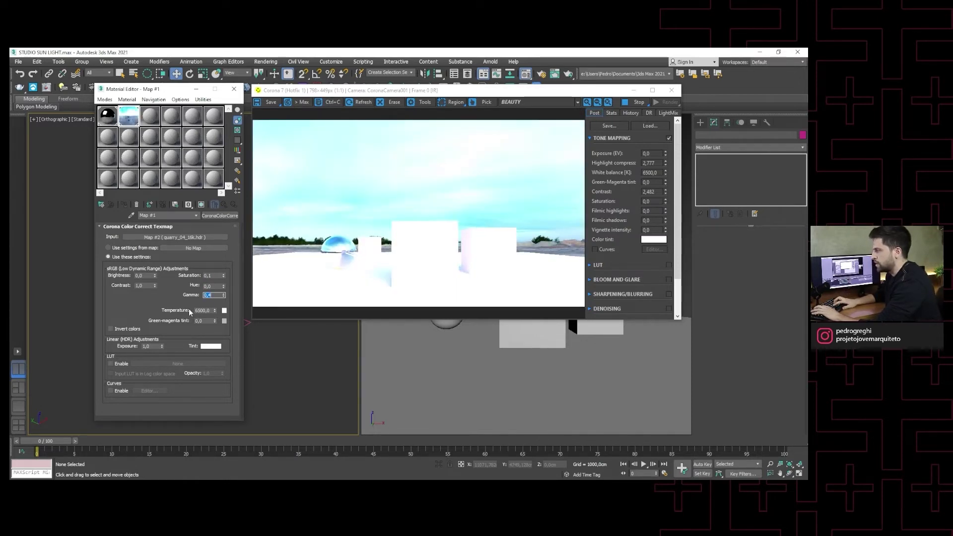
text(0,7)
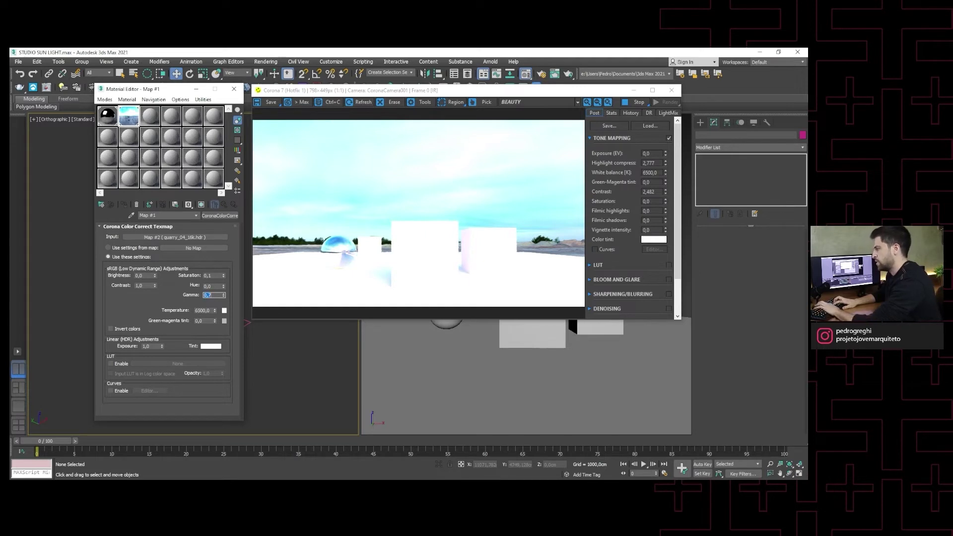
key(Return)
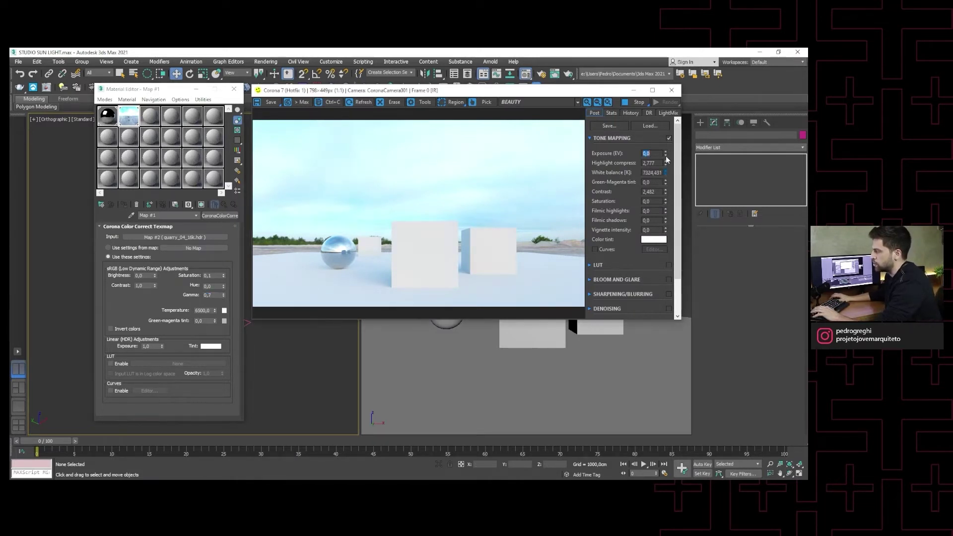
- Raise the white balance to 8000, then lower exposure to about -0,484
mouse_move(666, 173)
mouse_down()
mouse_move(670, 160)
mouse_move(667, 242)
mouse_up()
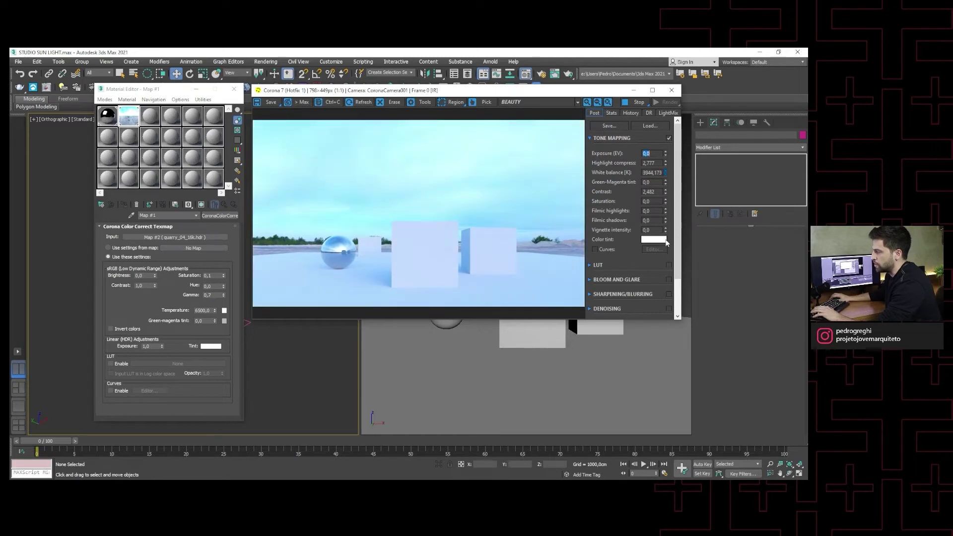
mouse_move(671, 180)
mouse_down()
mouse_move(675, 148)
mouse_move(671, 171)
mouse_up()
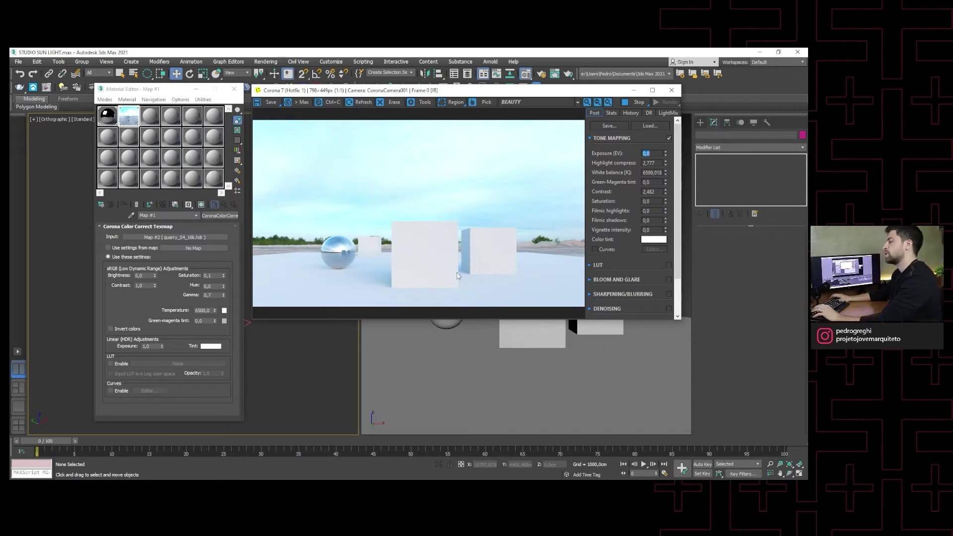
key(Tab)
key(Tab)
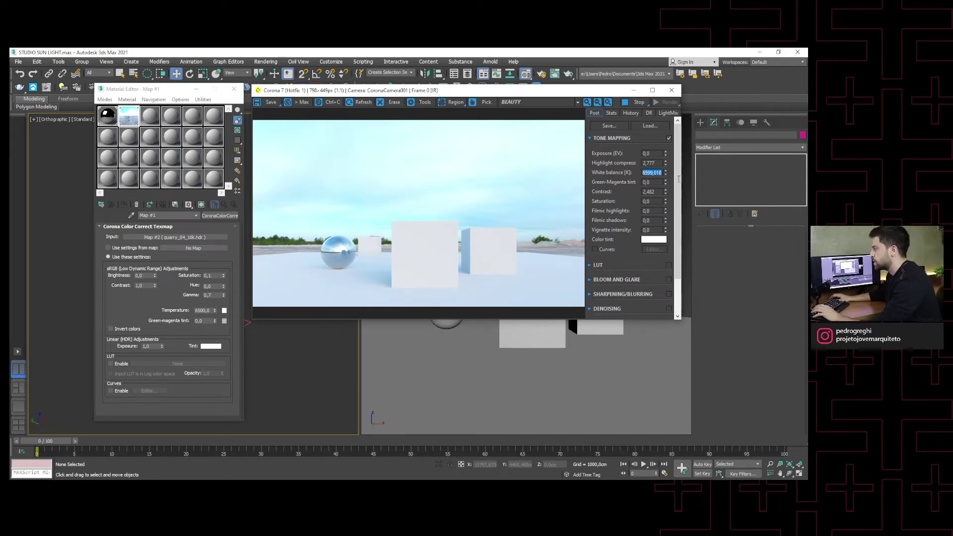
text(8000)
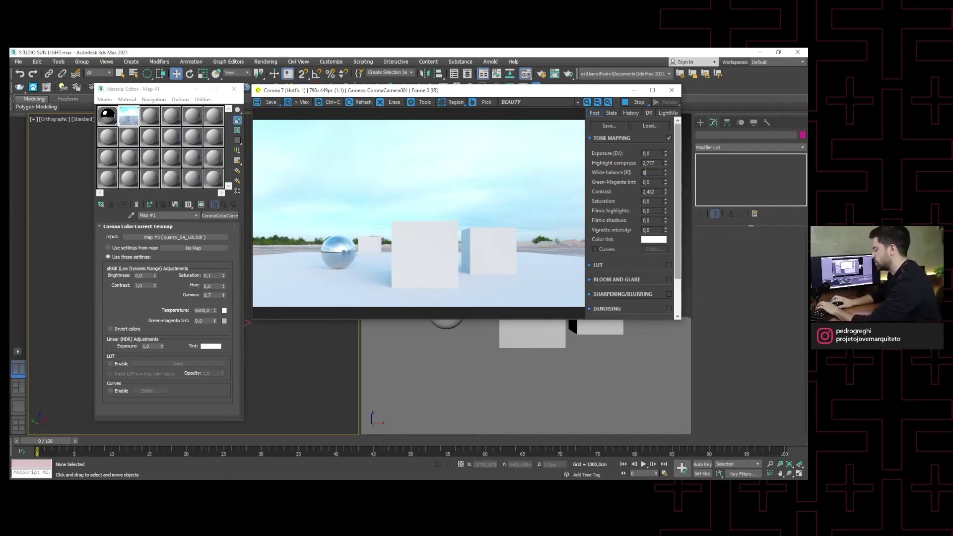
key(Return)
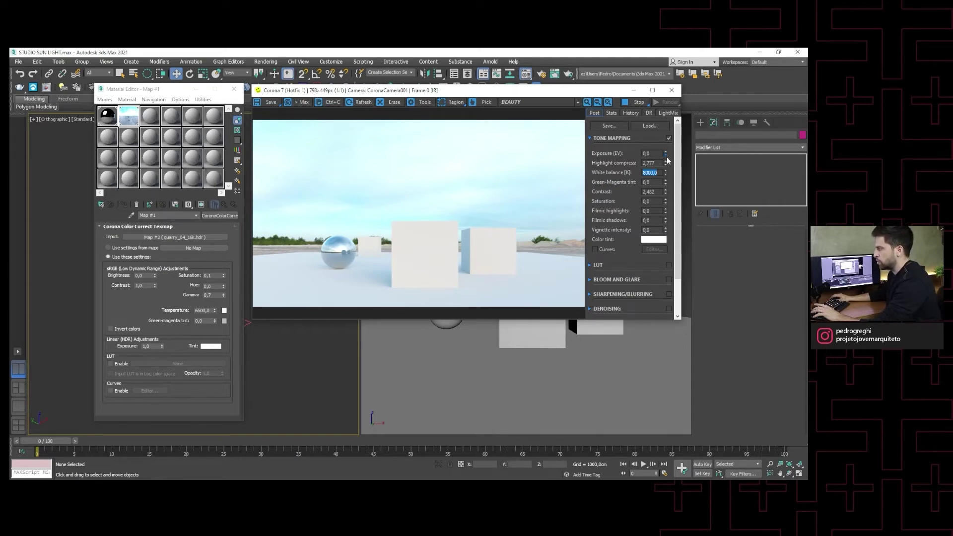
mouse_move(664, 193)
mouse_down()
mouse_move(666, 220)
mouse_move(662, 202)
mouse_up()
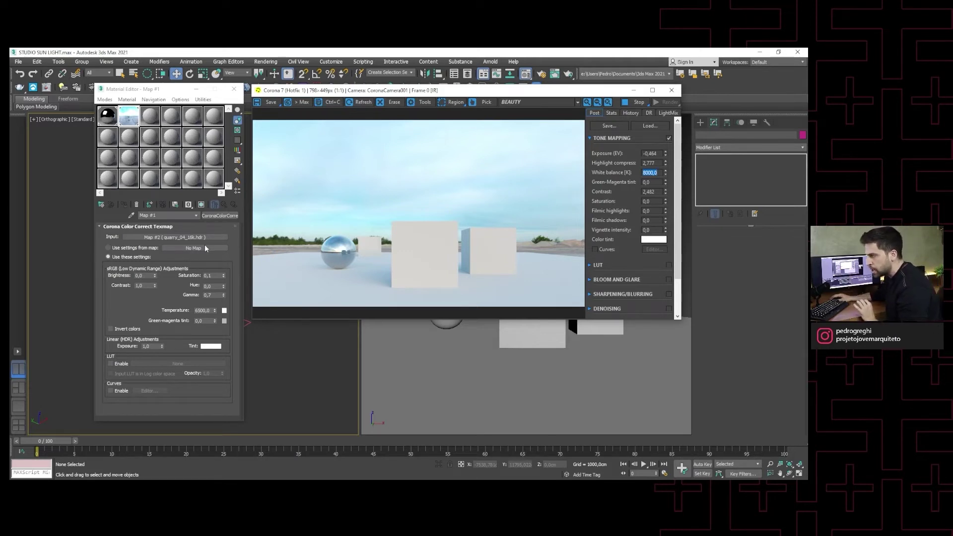
- Go to the quarry_04_16k.hdr CoronaBitmap under the colour correction and browse for a new image
click(143, 238)
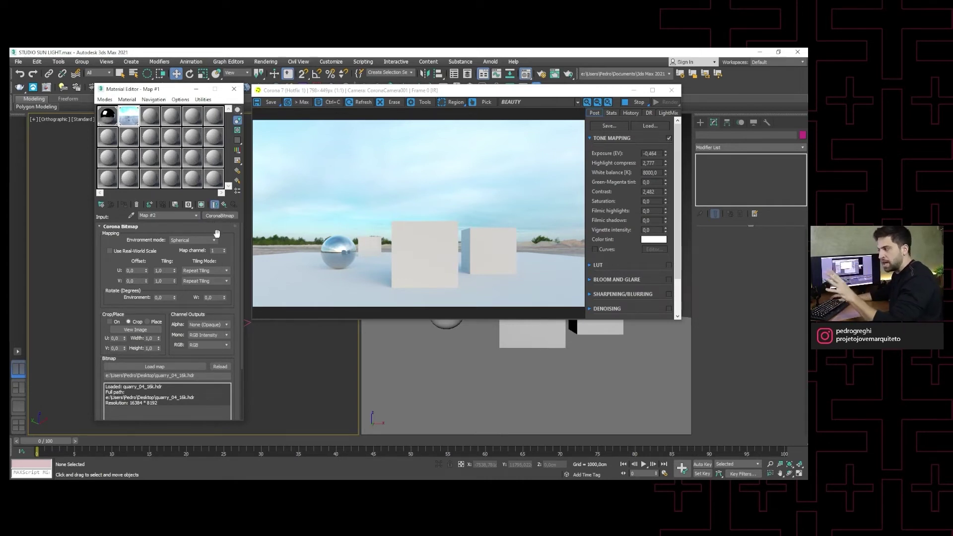
scroll(214, 243, down, 1)
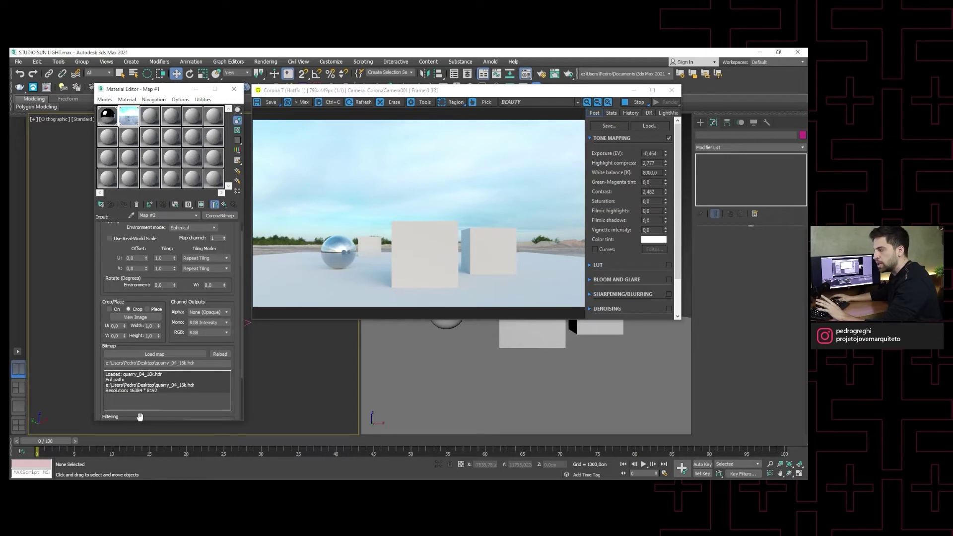
click(165, 355)
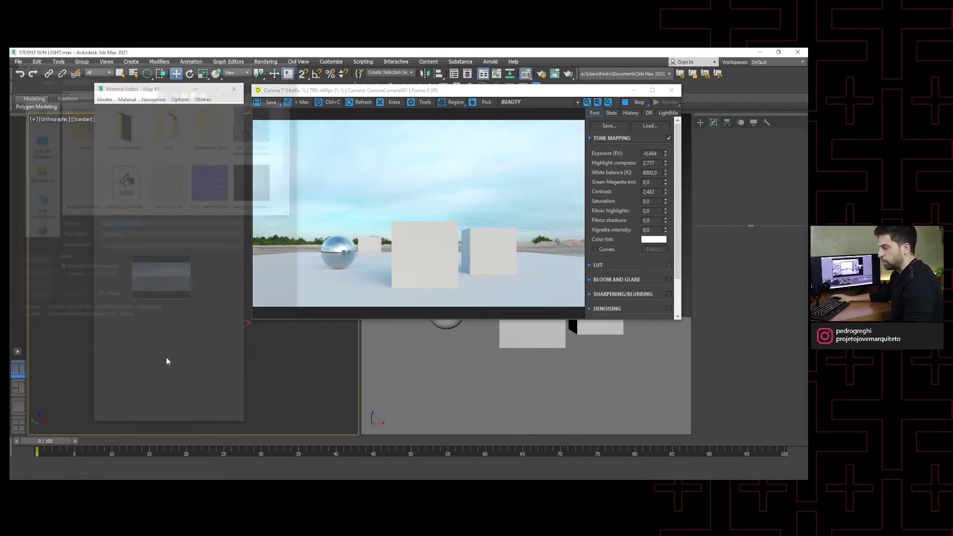
- Pick ehingen_hillside_16k.hdr, then cancel its HDRI load settings, keeping quarry_04_16k.hdr
scroll(282, 180, down, 2)
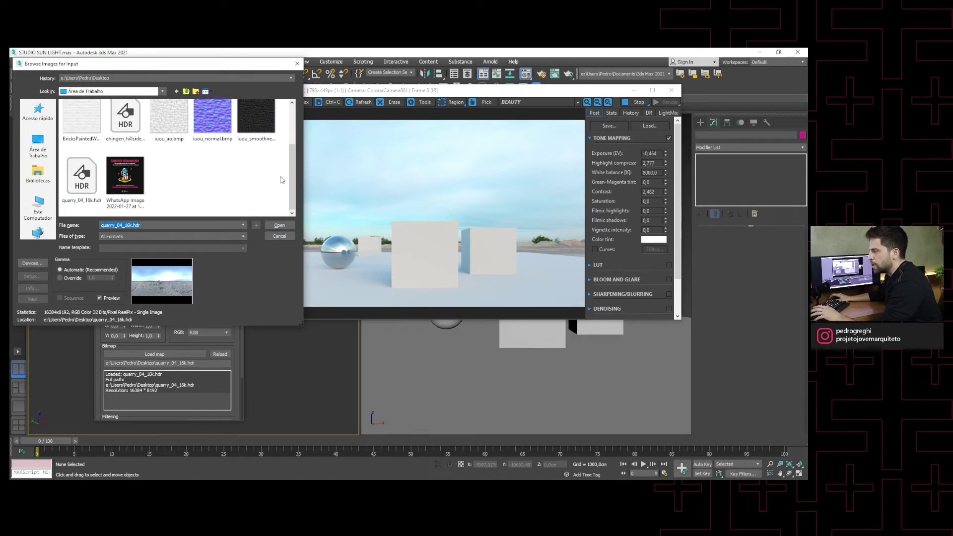
drag(293, 179, 295, 184)
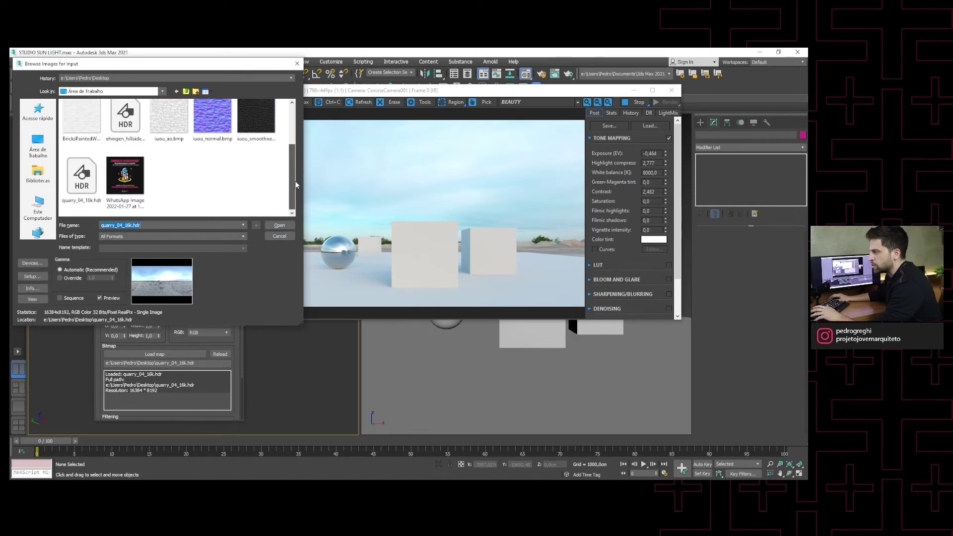
scroll(296, 189, up, 1)
scroll(292, 193, down, 1)
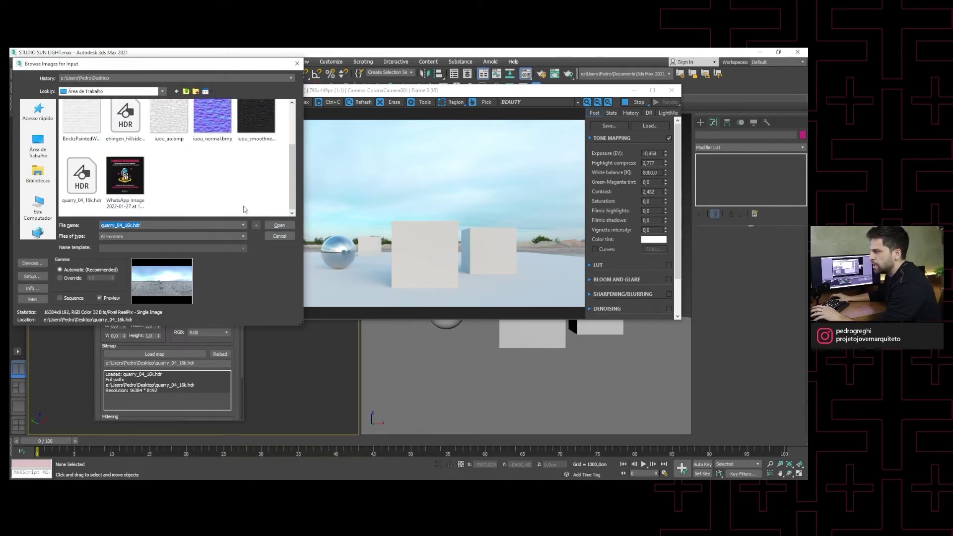
click(112, 130)
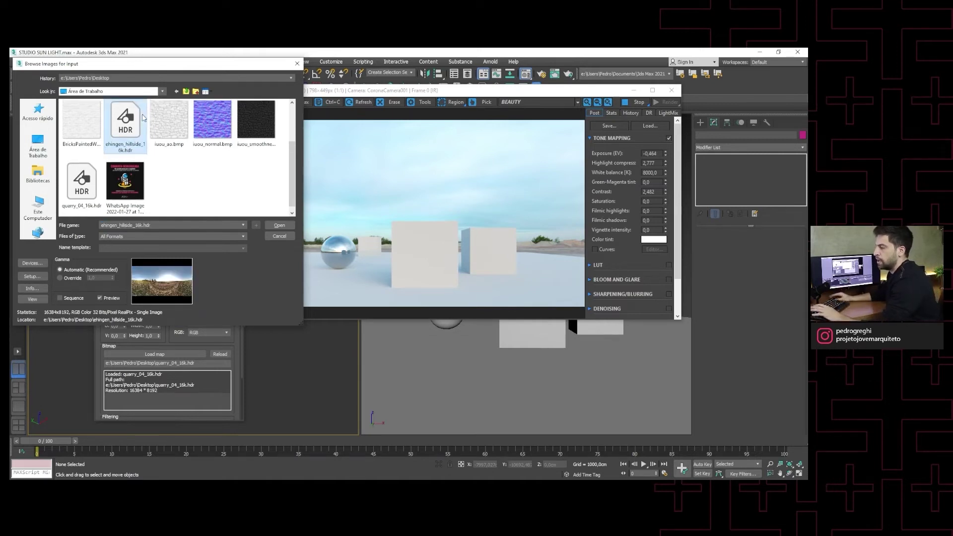
click(281, 226)
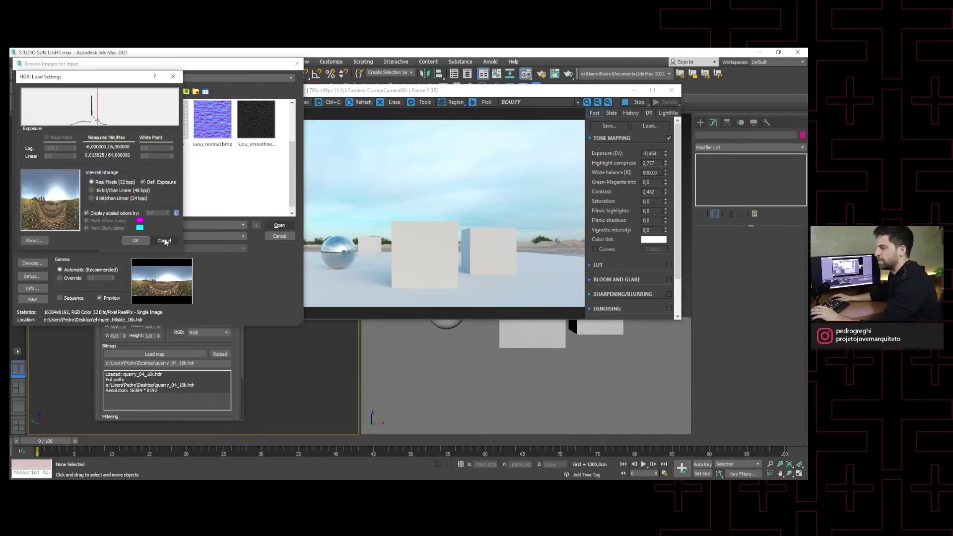
key(Return)
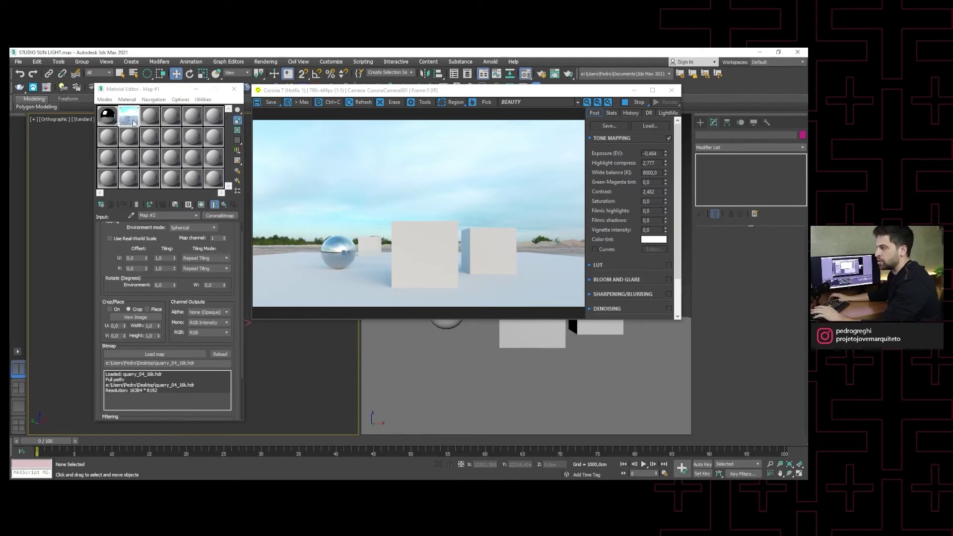
- Navigate from the sky map slot back to the CoronaBitmap and browse for ehingen_hillside_16k.hdr
click(152, 118)
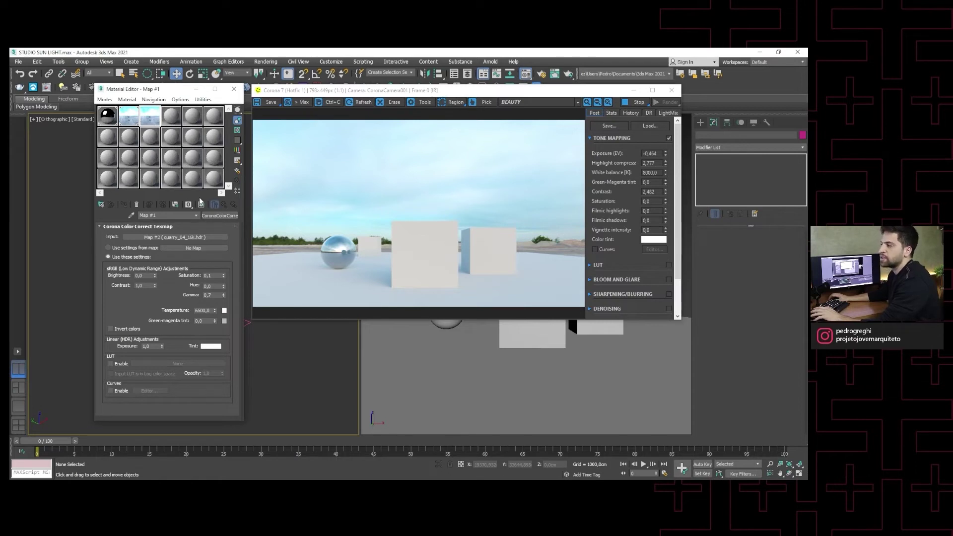
click(132, 120)
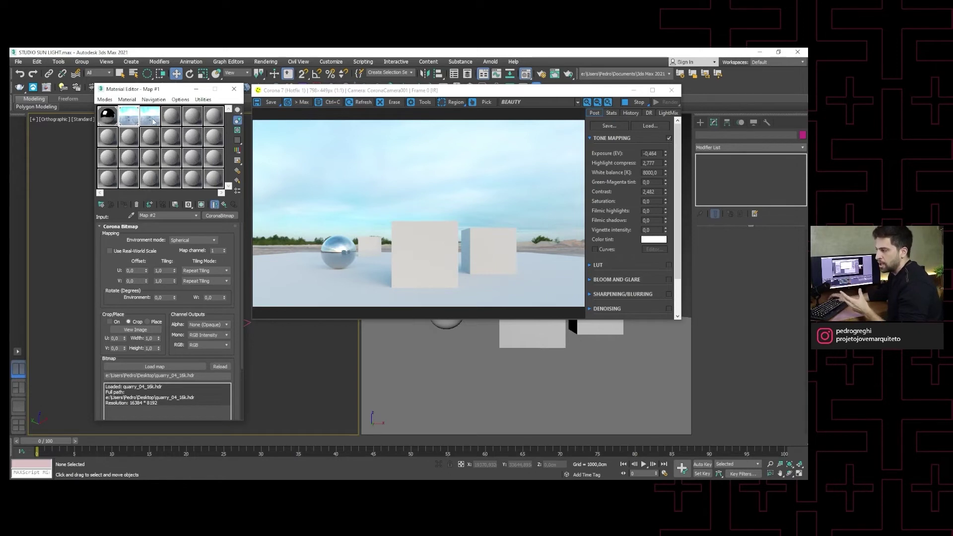
click(129, 115)
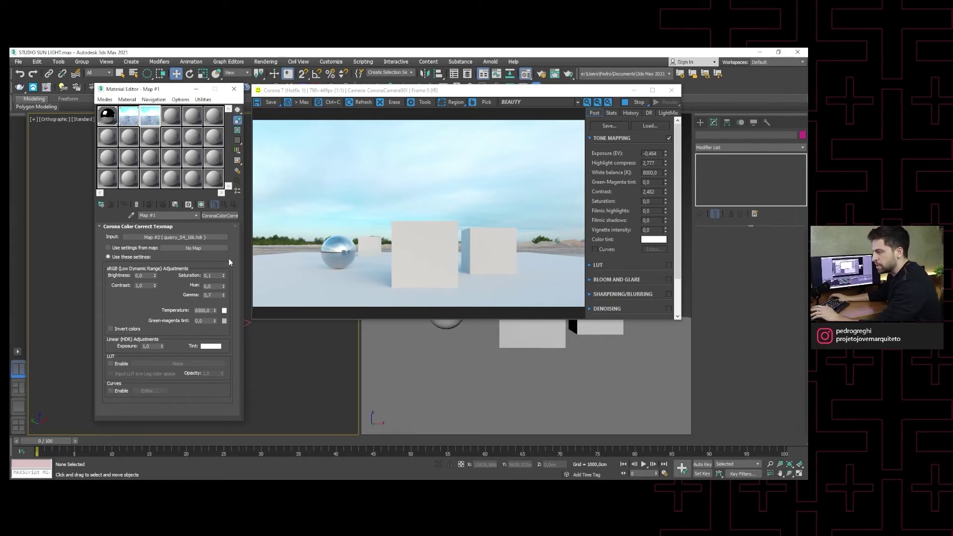
click(204, 237)
scroll(236, 261, down, 3)
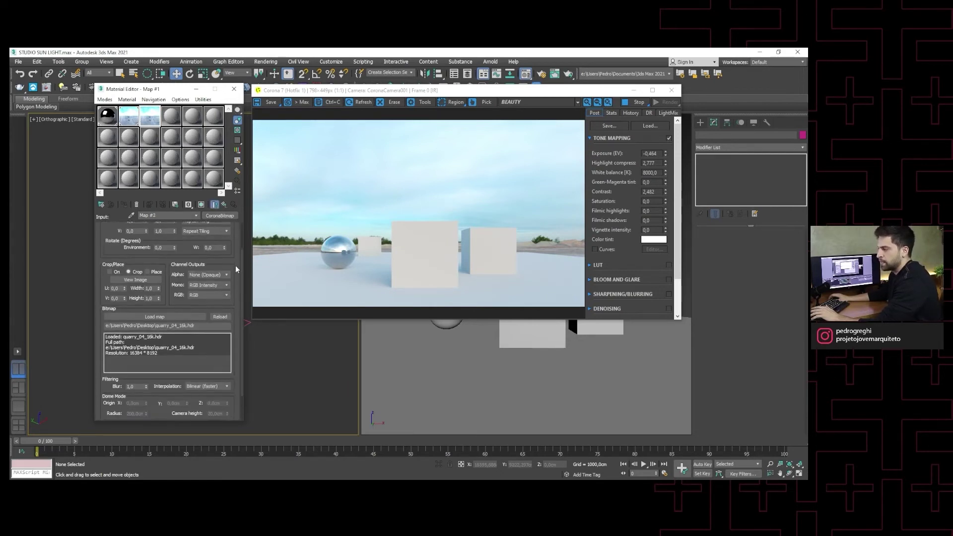
scroll(235, 265, down, 2)
click(168, 304)
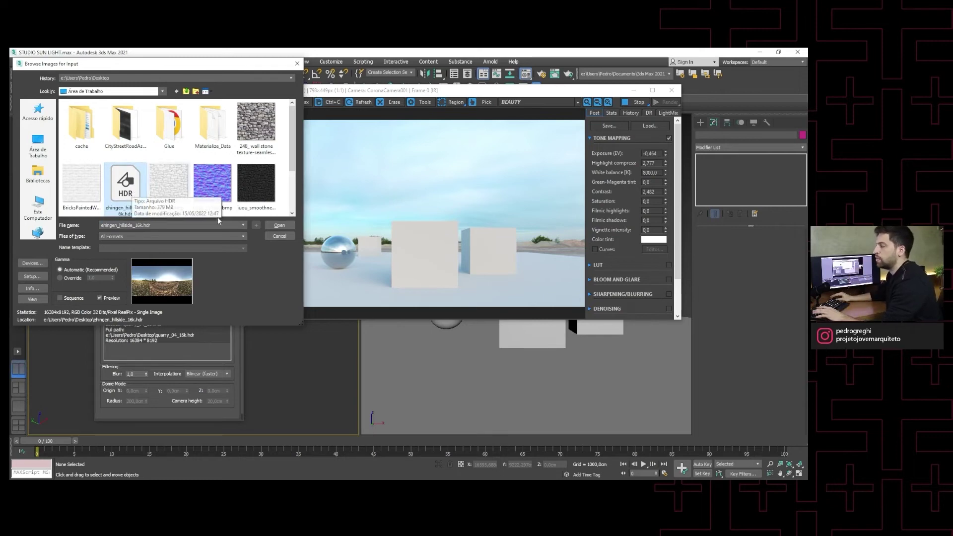
- Load ehingen_hillside_16k.hdr with default HDRI load settings and move the frame buffer aside
click(278, 225)
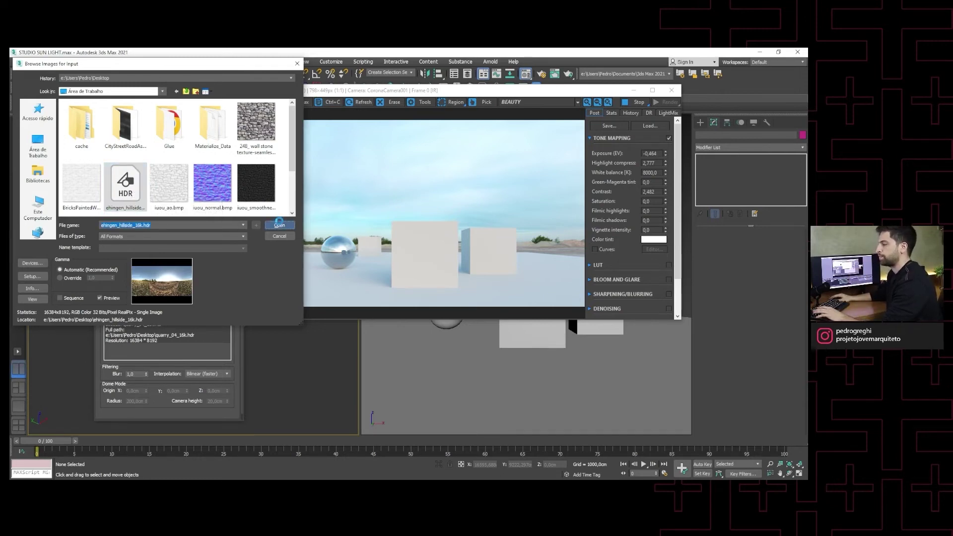
click(134, 242)
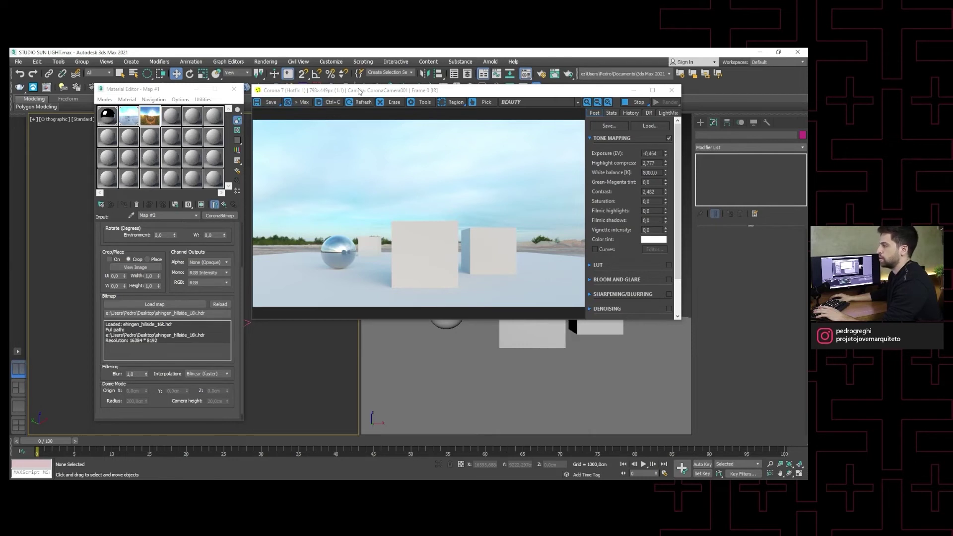
drag(359, 91, 396, 90)
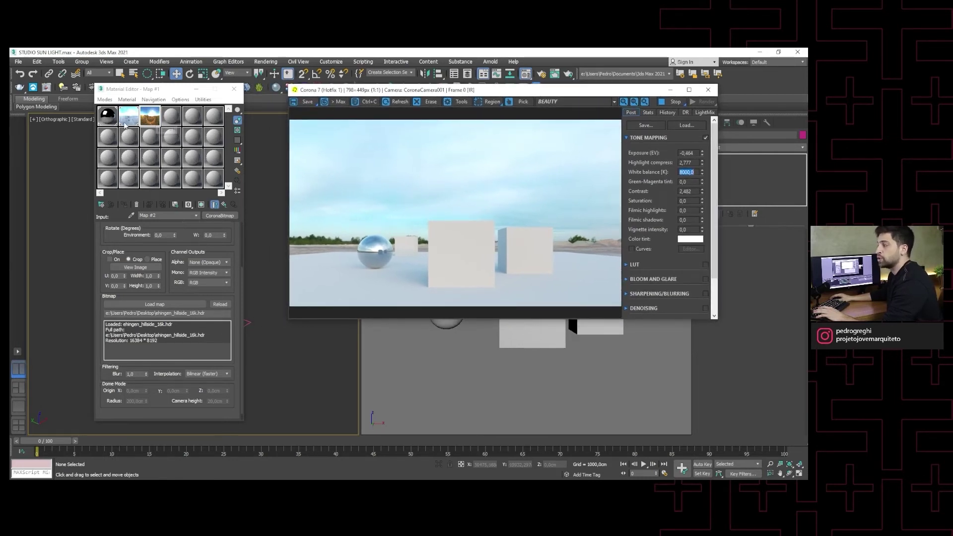
- Instance the colour-corrected sky map as the Scene Environment map in Render Setup
text(m)
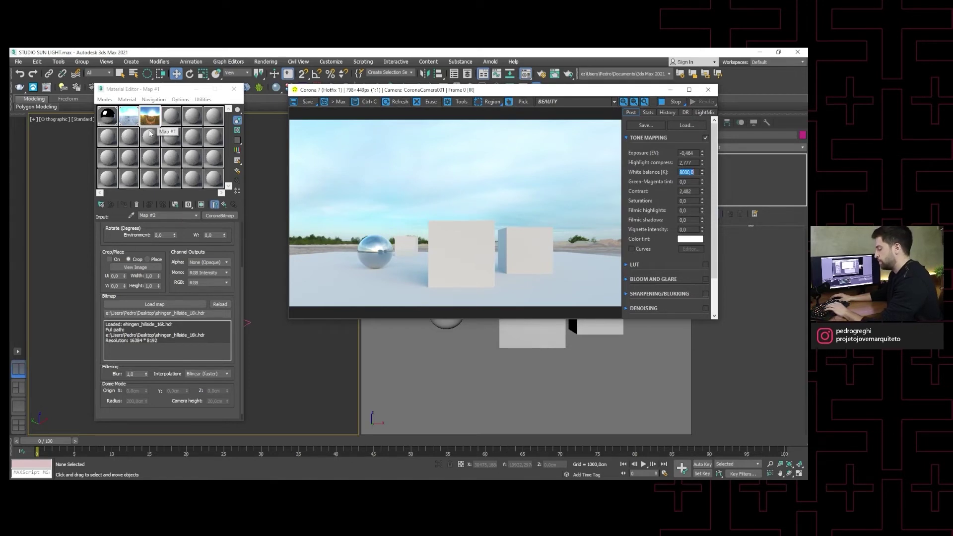
drag(523, 89, 497, 119)
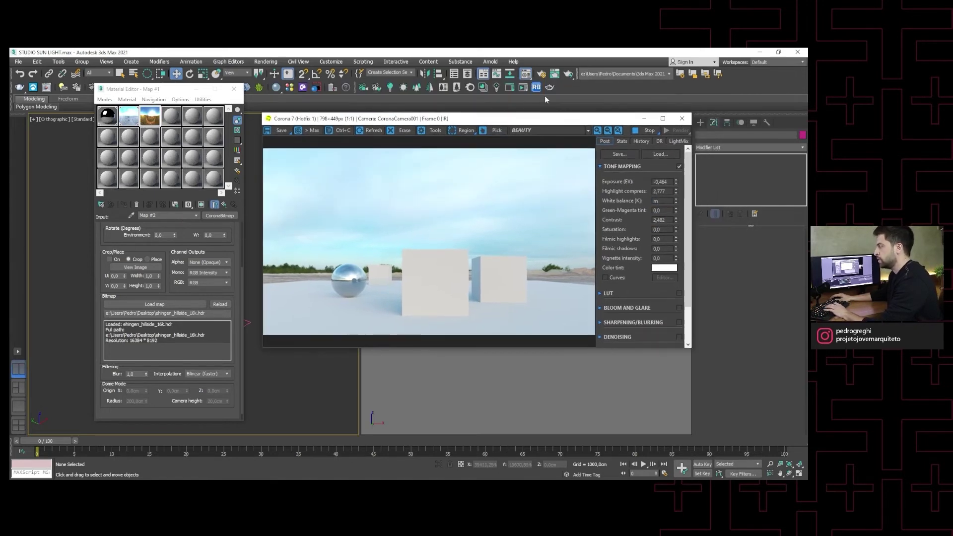
key(m)
key(m)
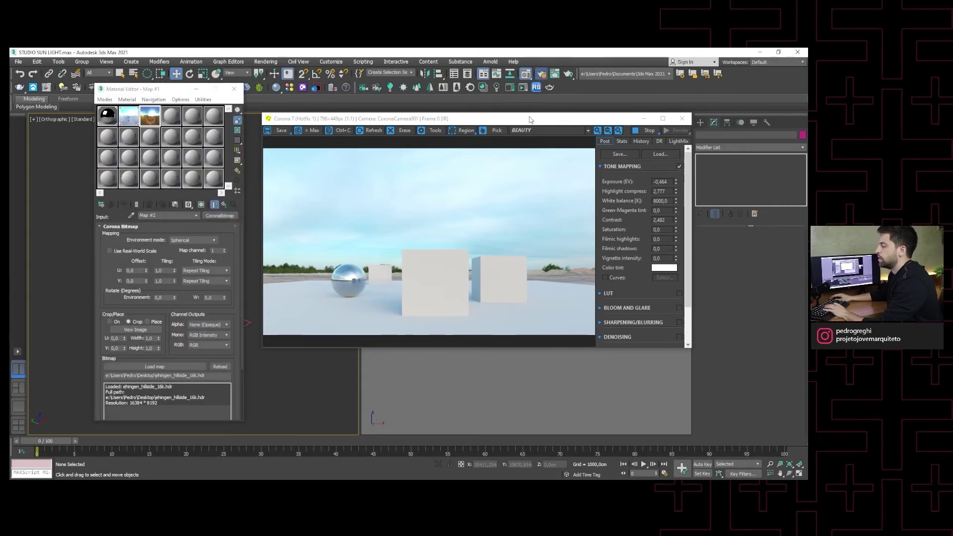
key(F10)
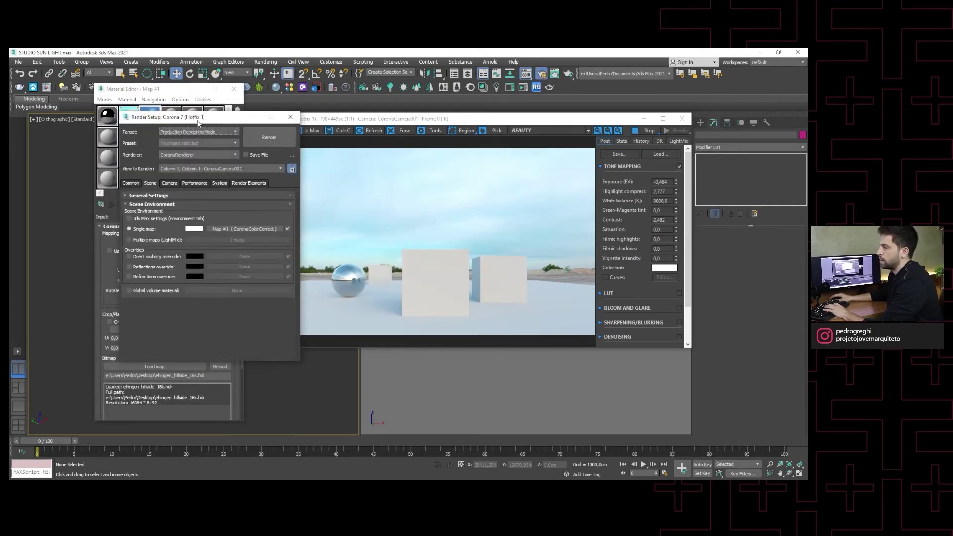
drag(198, 123, 347, 94)
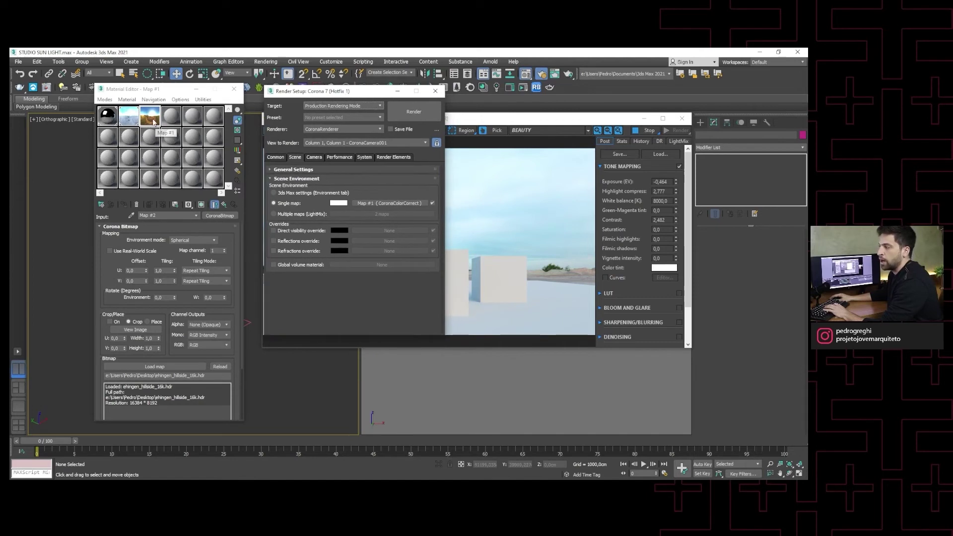
drag(150, 119, 384, 207)
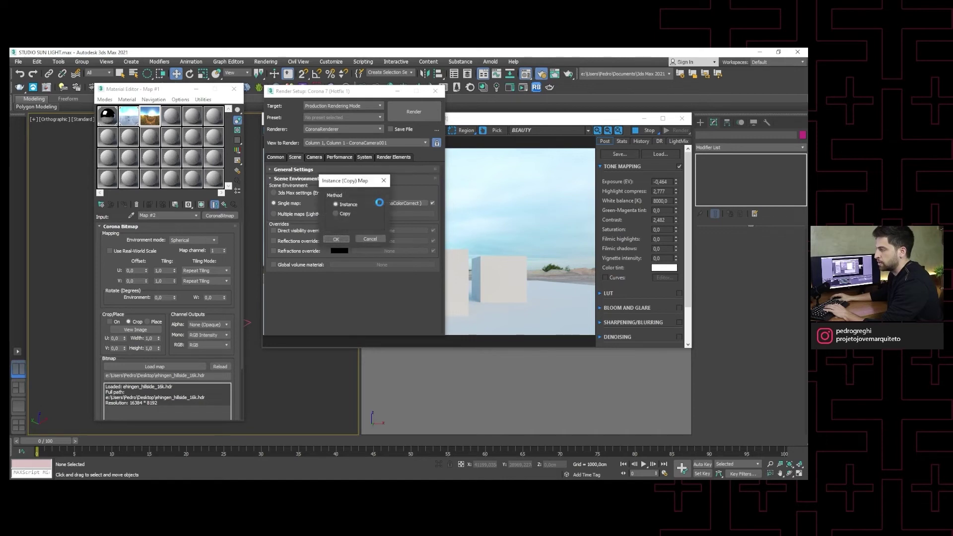
click(337, 240)
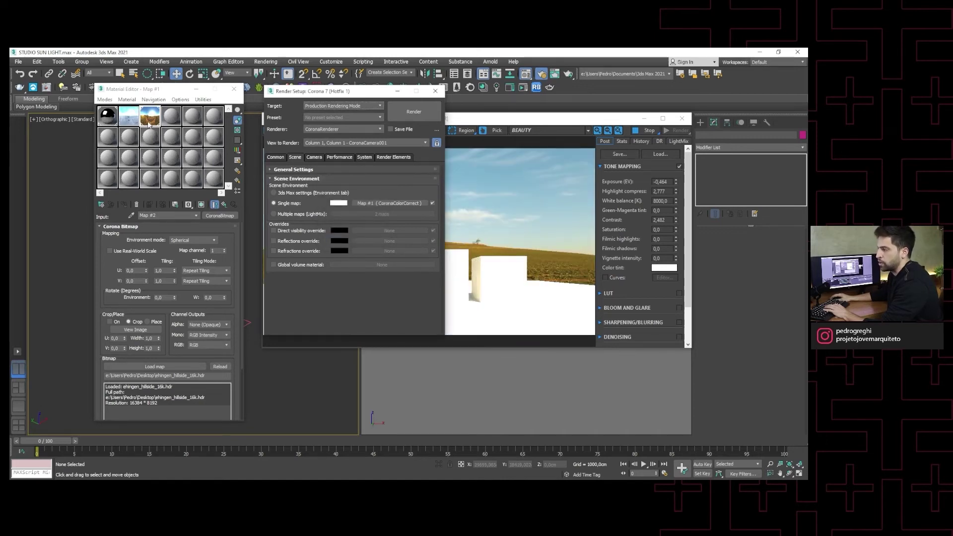
click(403, 94)
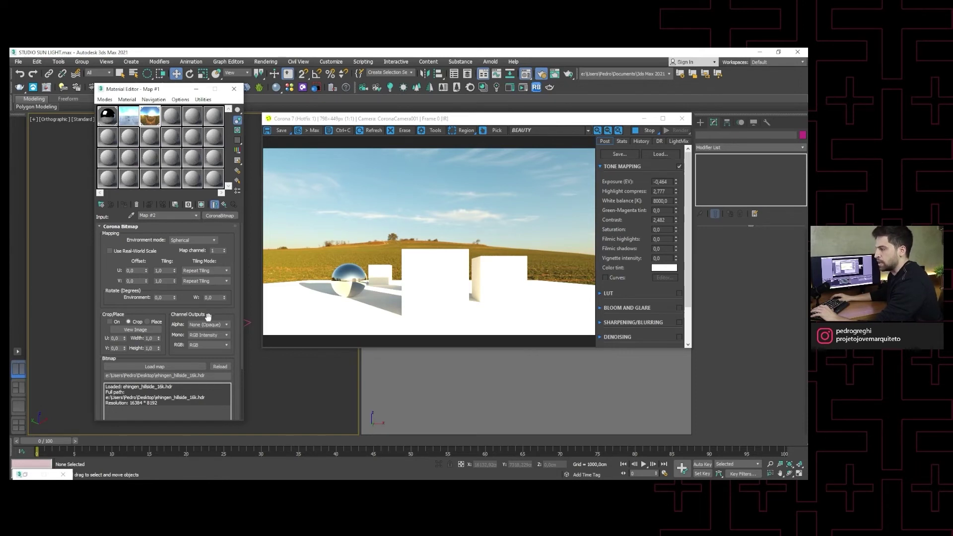
- Return to the colour correction map and reset gamma to 1,0
click(222, 204)
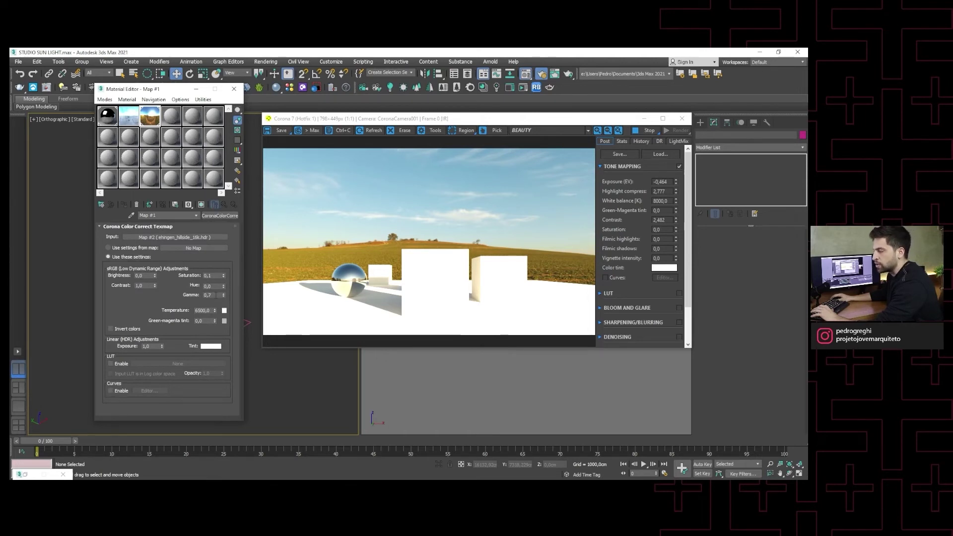
double_click(213, 295)
text(1)
key(Return)
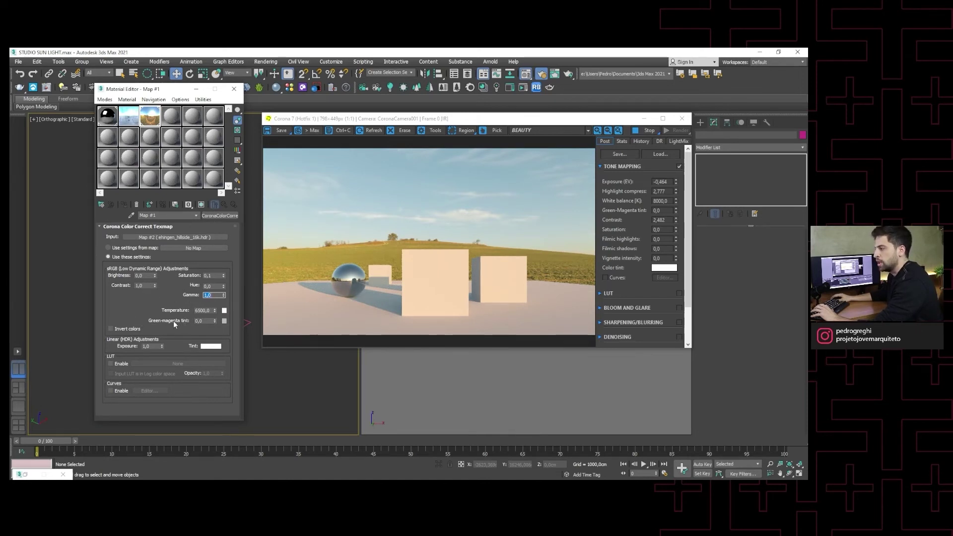
- Set saturation to 0,1, then step into the hillside HDRI CoronaBitmap
double_click(216, 276)
text(0)
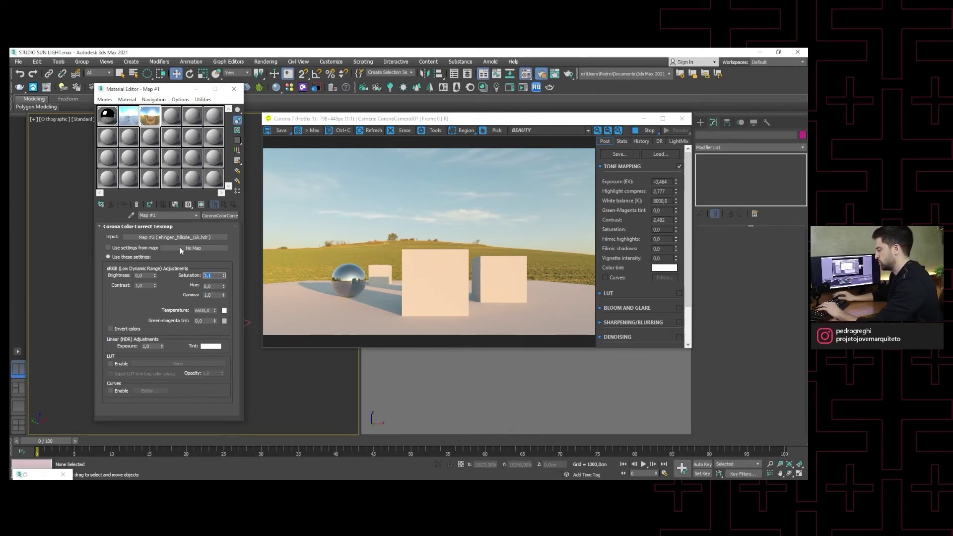
key(Return)
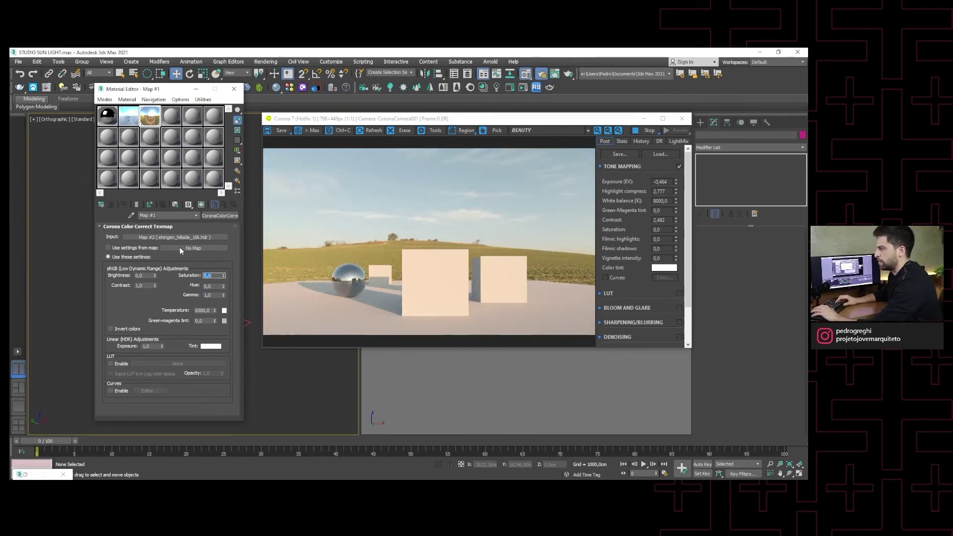
text(0,1)
key(Return)
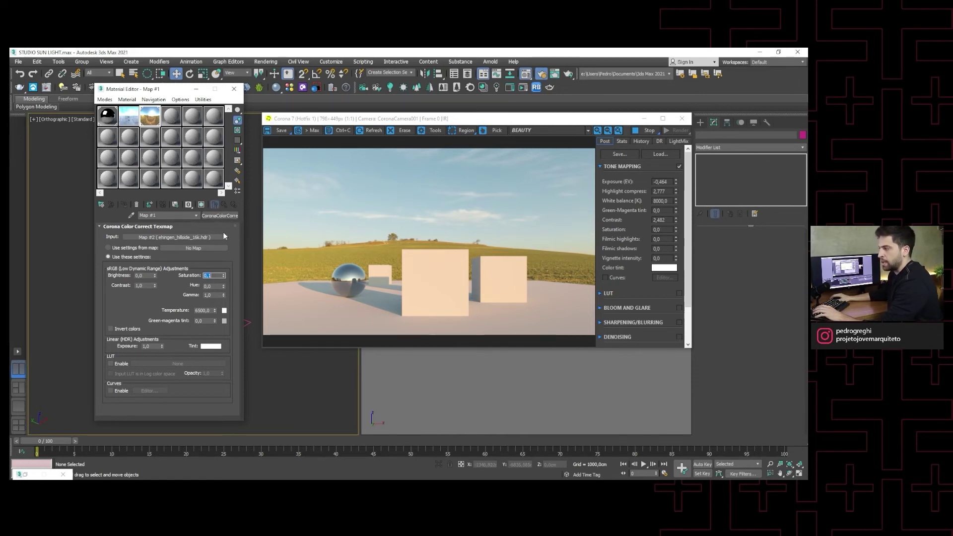
click(175, 237)
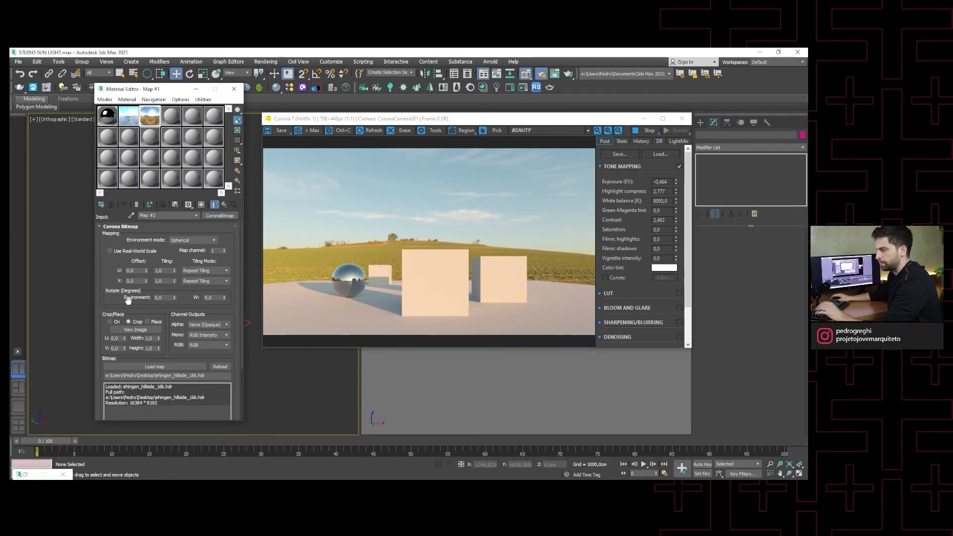
- Rotate the HDRI environment to 110° after trying 50, 70, 170 and 140
double_click(162, 298)
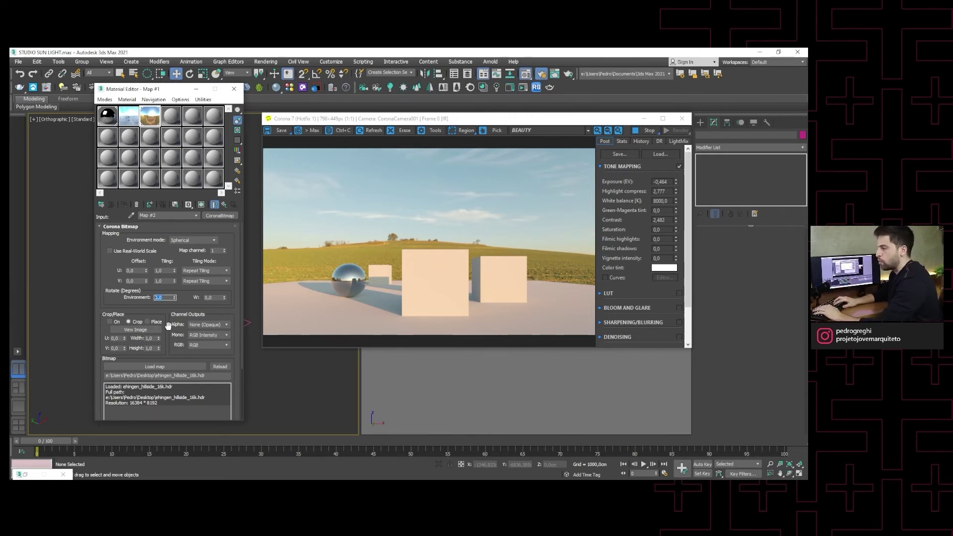
text(50)
key(Return)
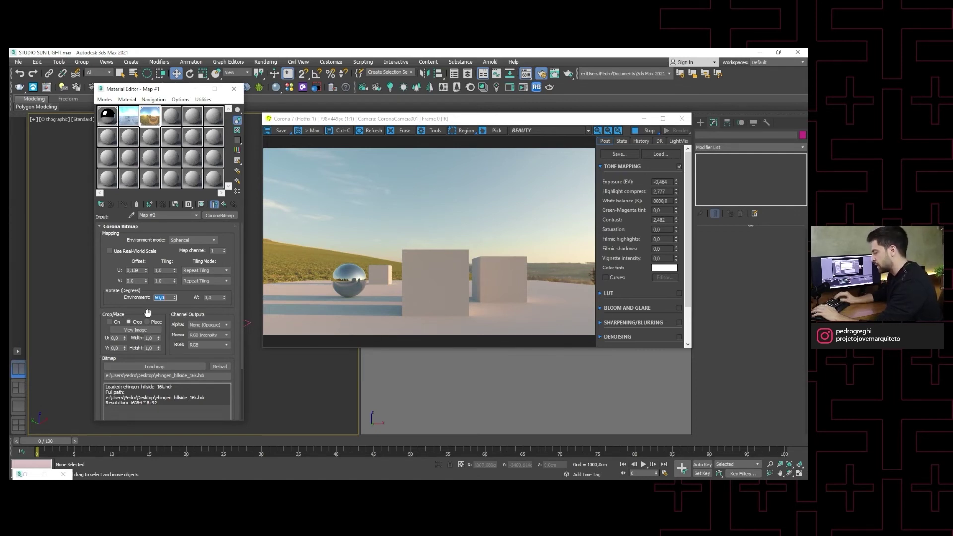
text(70)
key(Return)
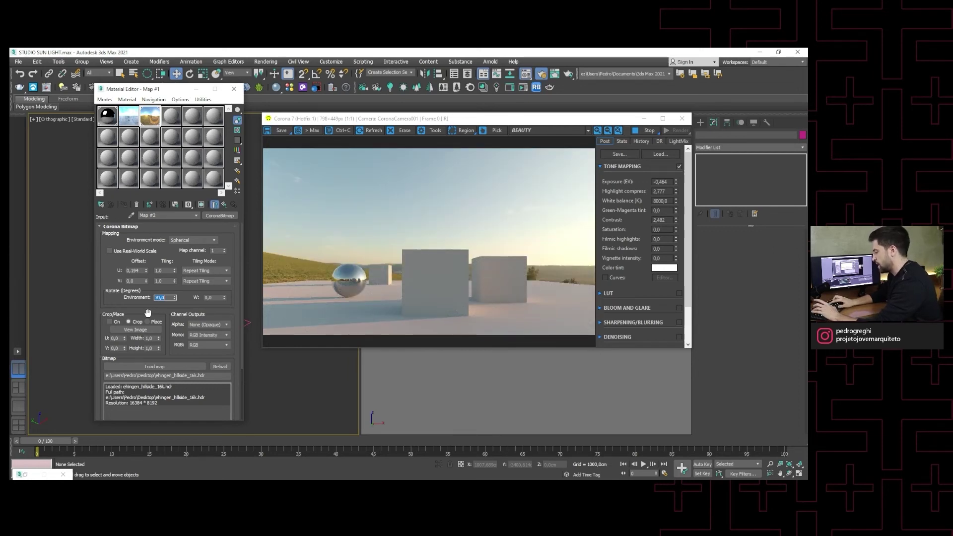
text(170)
key(Return)
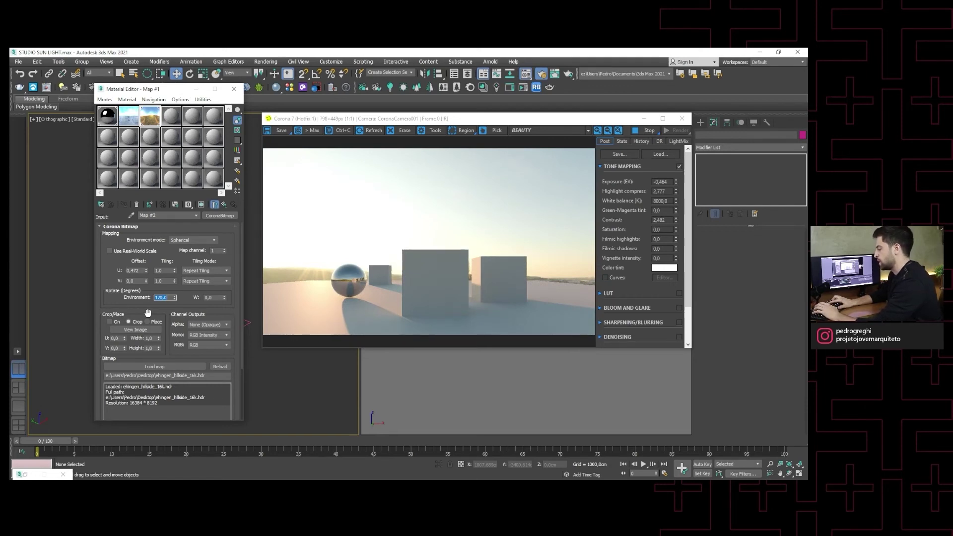
text(0)
key(Return)
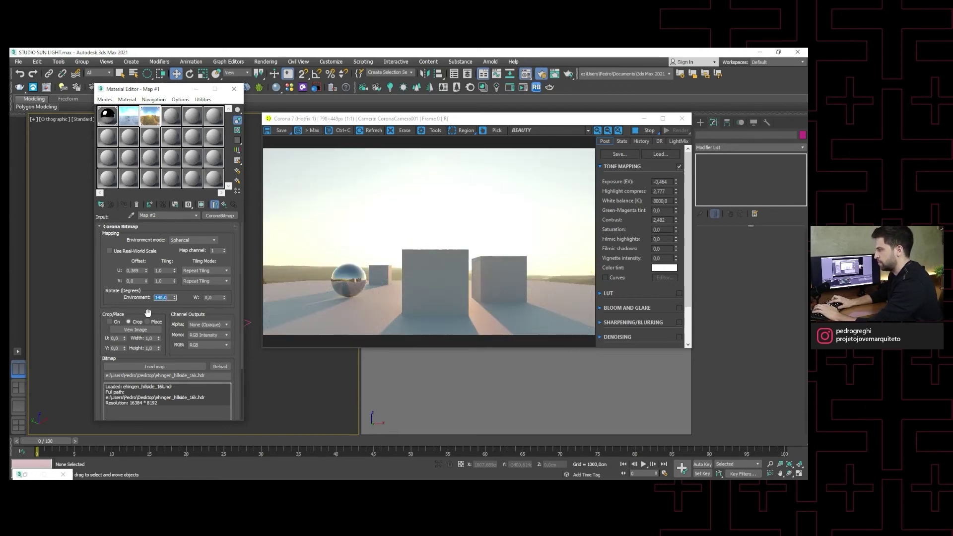
text(110)
key(Return)
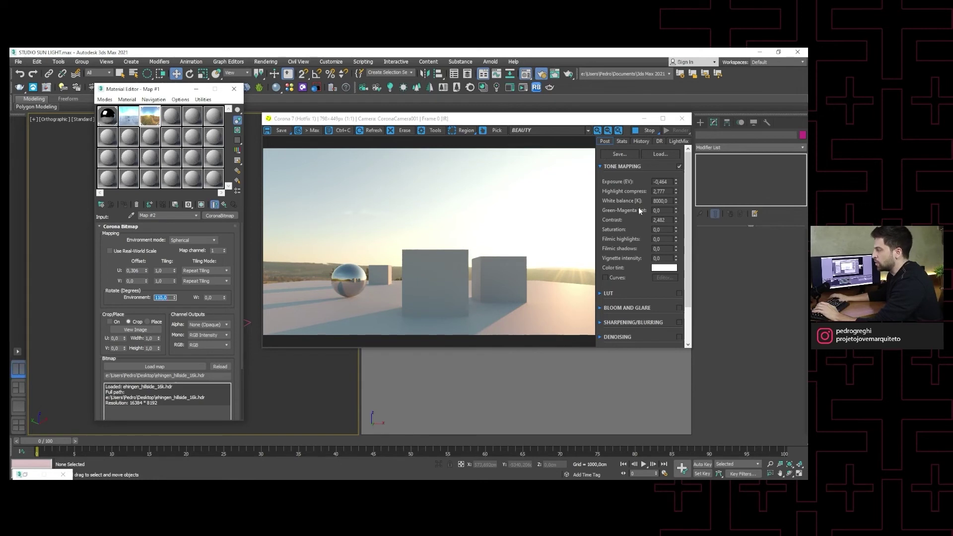
- Drag highlight compression up from 2,777, then settle it around 4,076
drag(675, 190, 674, 164)
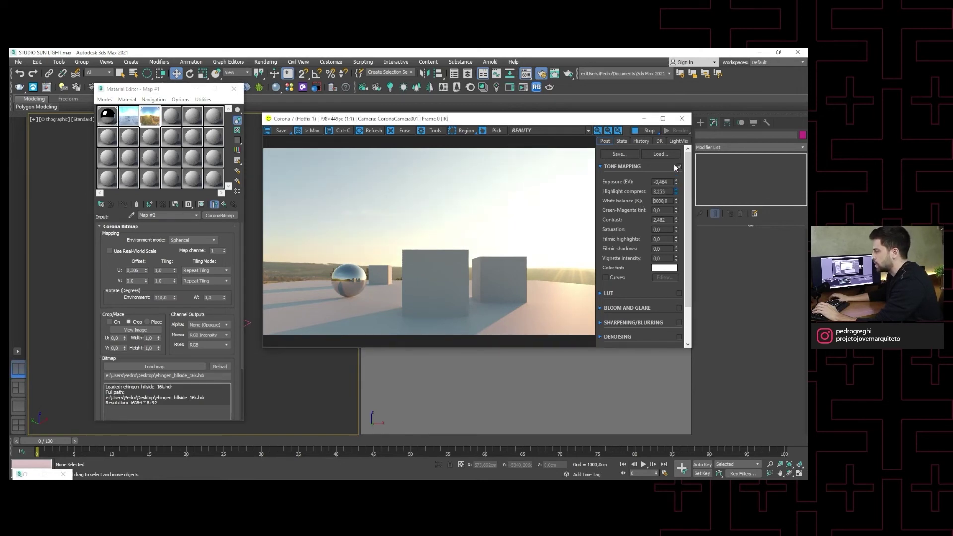
drag(671, 129, 672, 72)
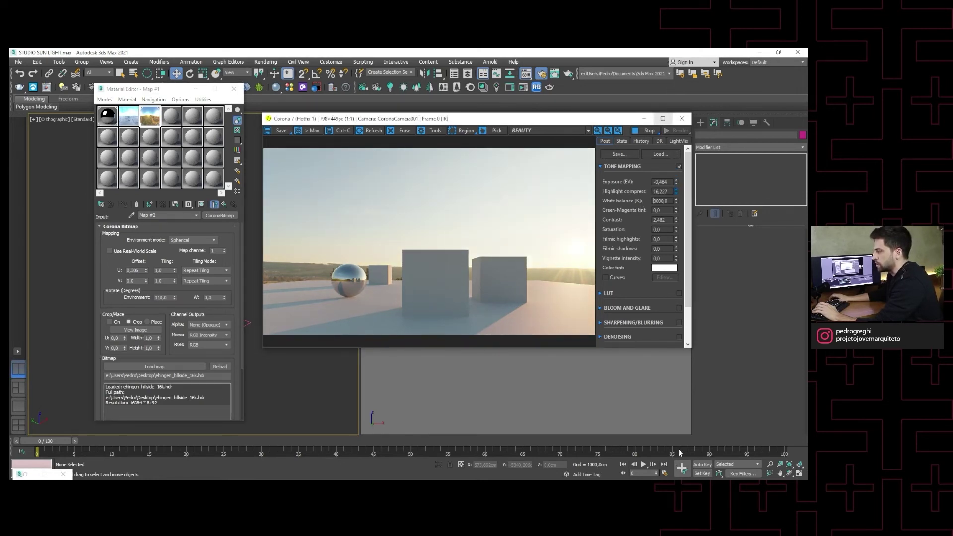
drag(681, 358, 680, 333)
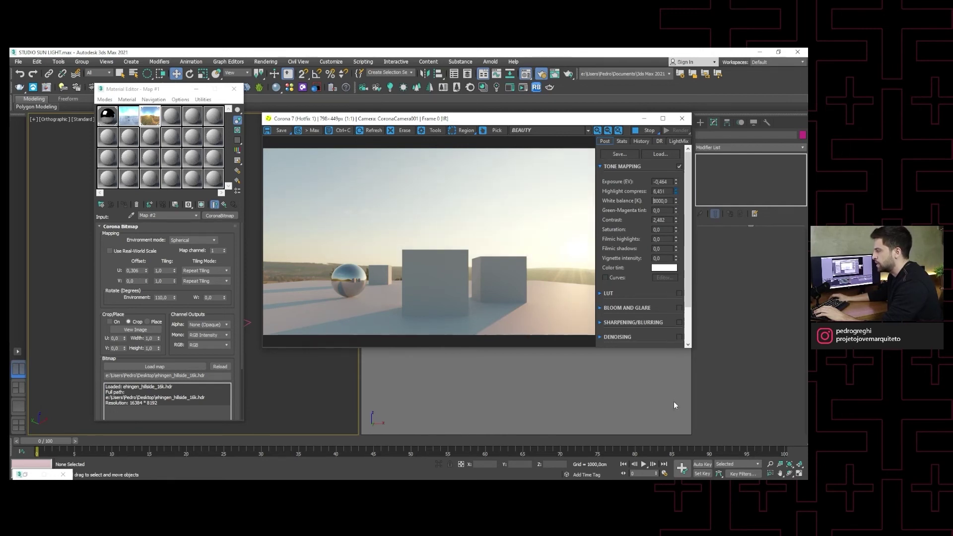
drag(674, 401, 677, 449)
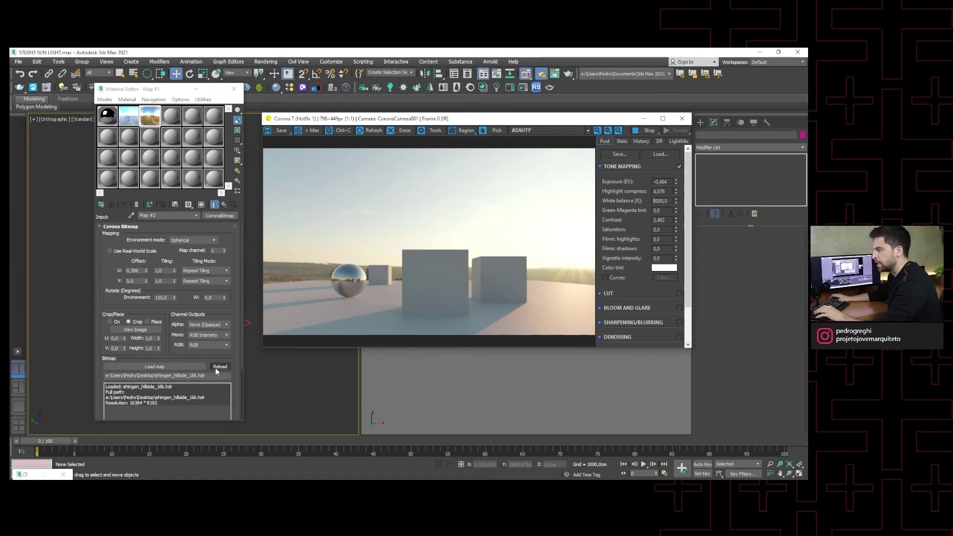
- Rotate the HDRI environment from 250° through 280° to a final 300°
double_click(169, 297)
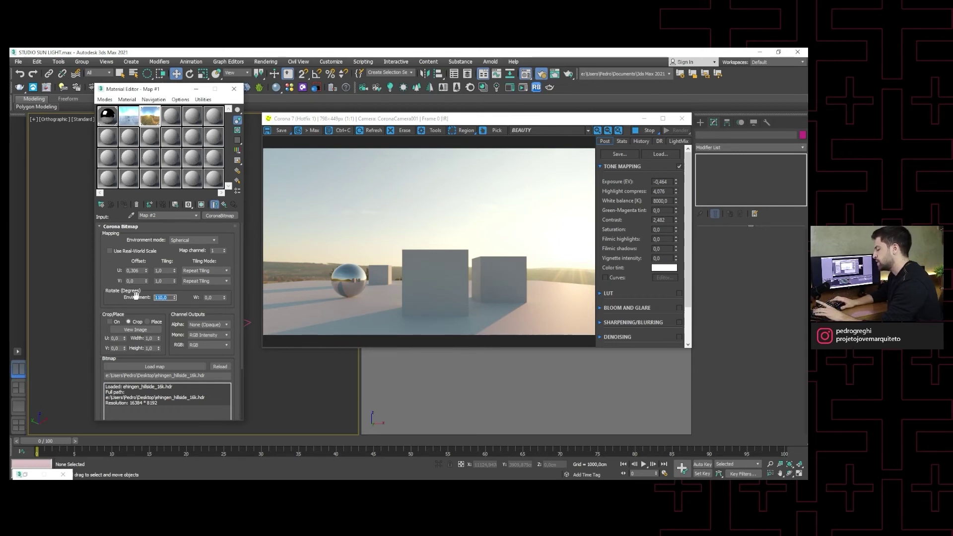
text(250)
key(Return)
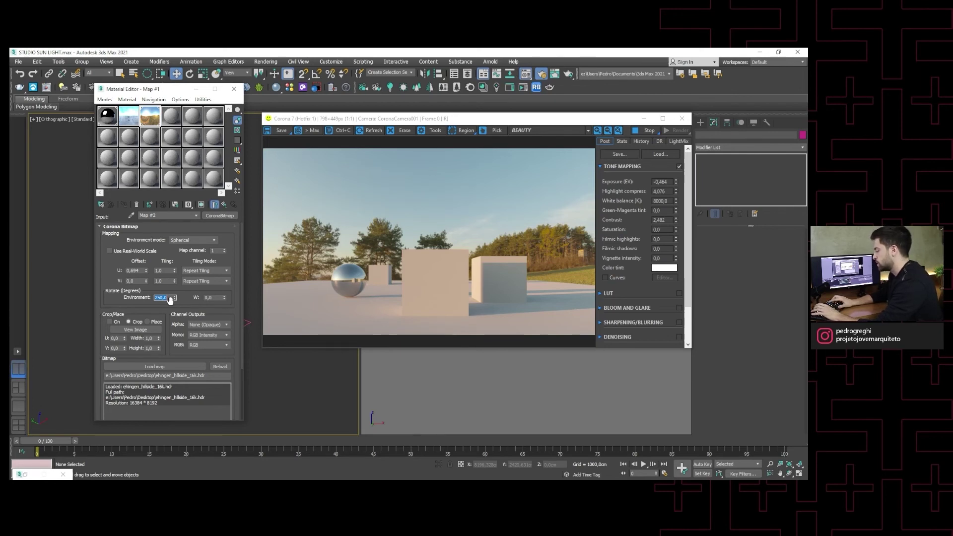
text(80)
key(Return)
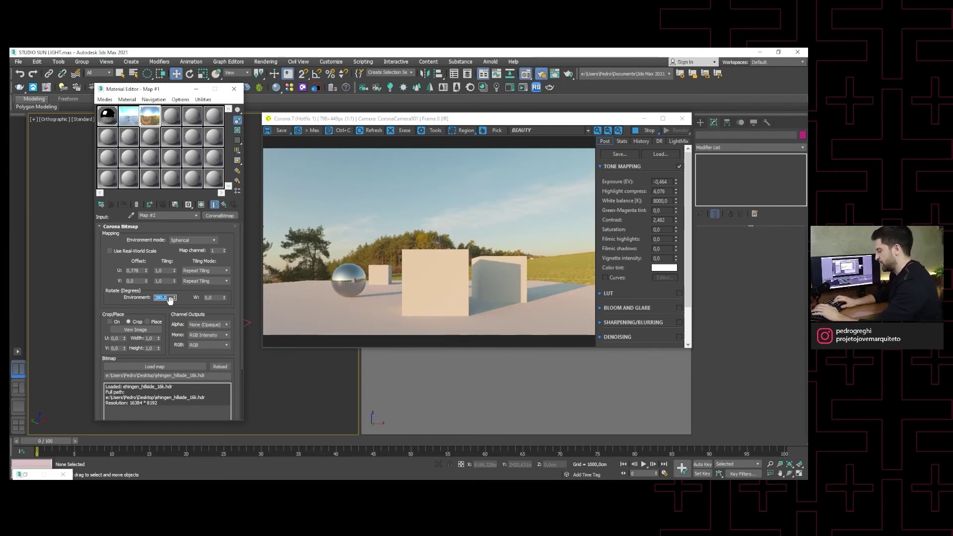
text(00)
key(Return)
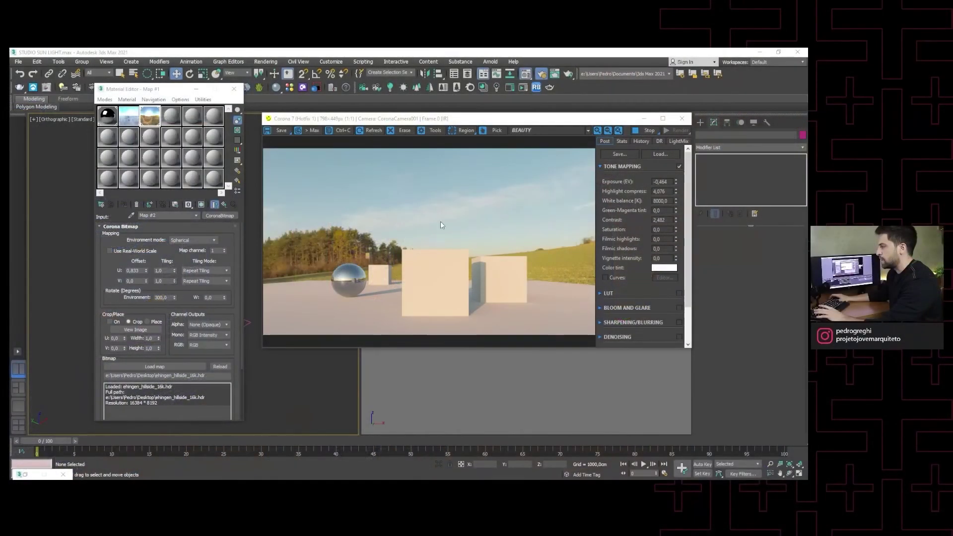
- Switch the Render Setup scene environment to Multiple maps (LightMix)
drag(446, 119, 592, 118)
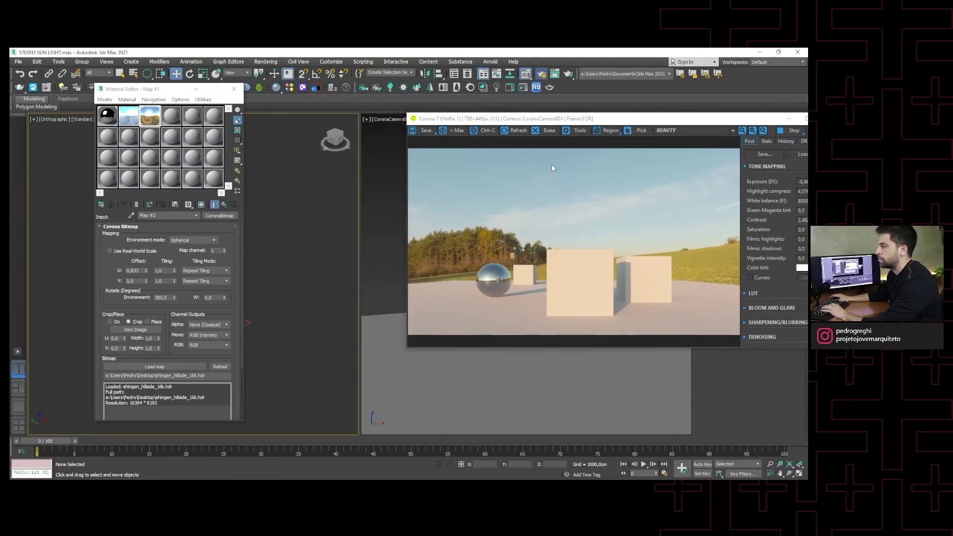
key(F10)
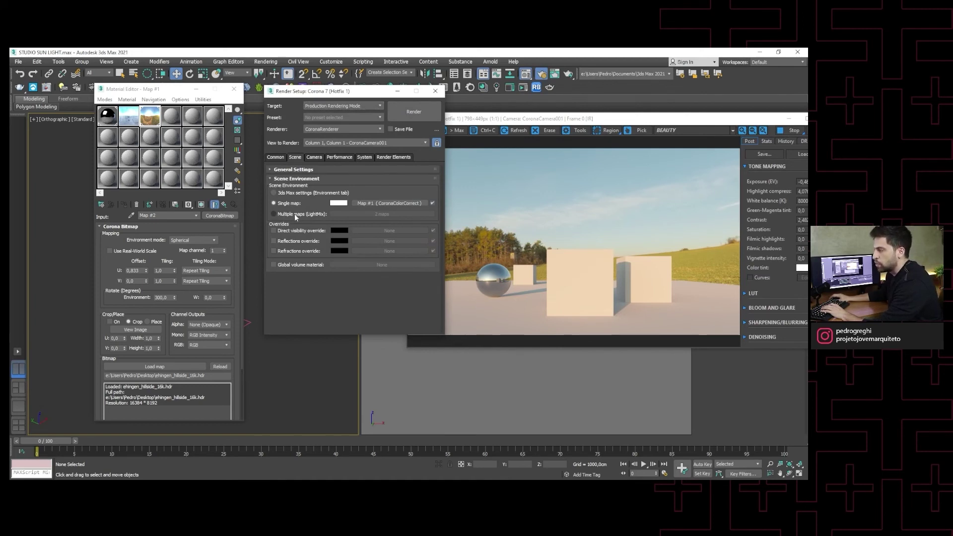
click(273, 214)
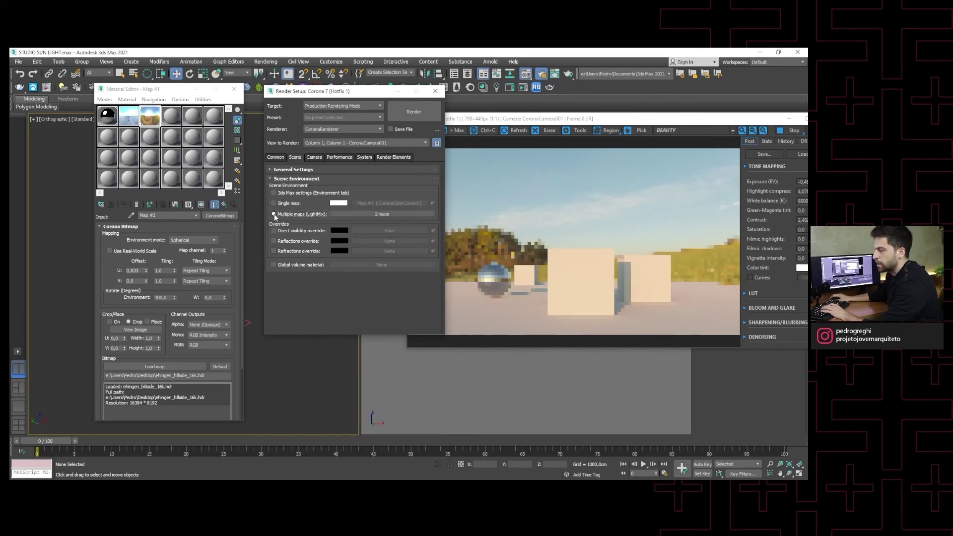
- Place the colour-corrected Map #1 as an instance in environment slots 0 and 1
click(370, 212)
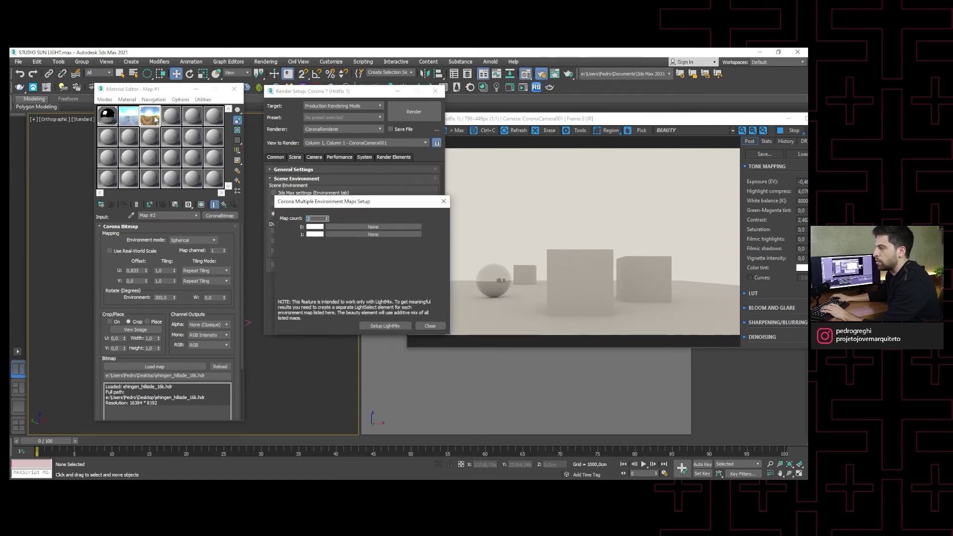
drag(156, 120, 370, 228)
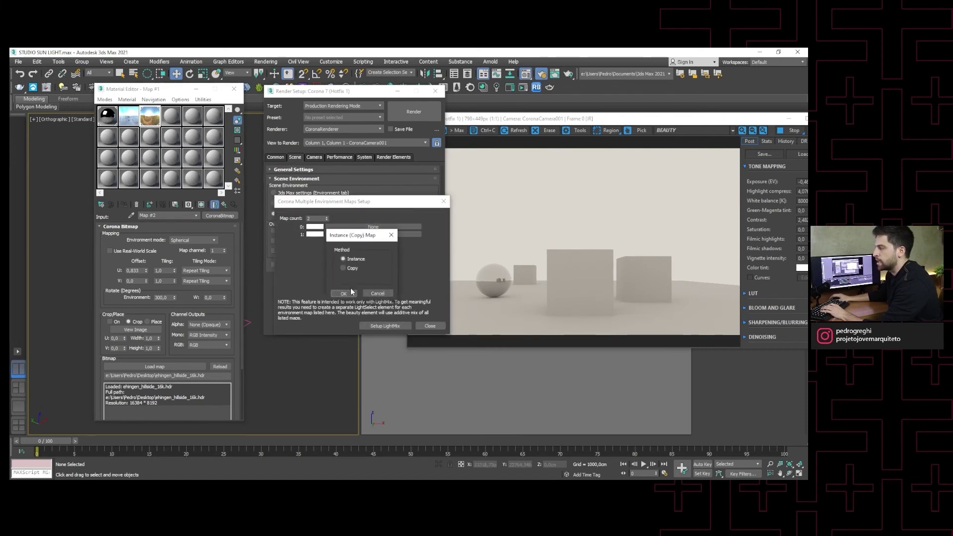
click(343, 294)
mouse_move(141, 120)
mouse_down()
mouse_move(368, 237)
mouse_move(358, 238)
mouse_up()
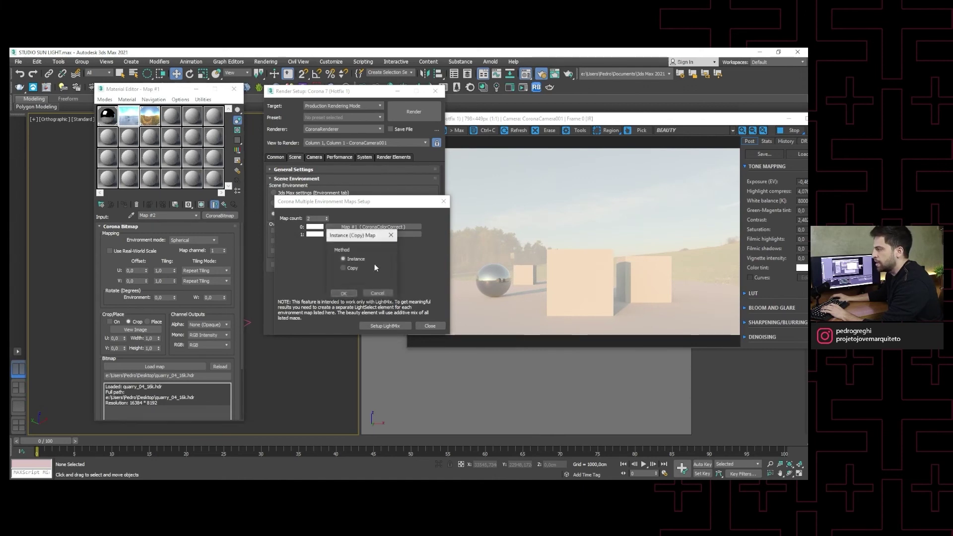
click(352, 295)
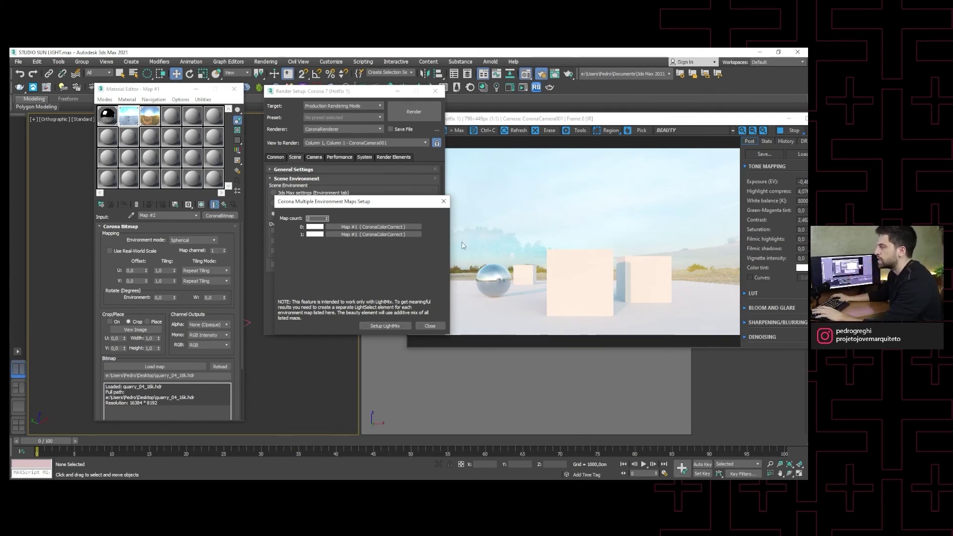
- Return to a Single map environment and enable an empty Direct visibility override for a black background
click(423, 325)
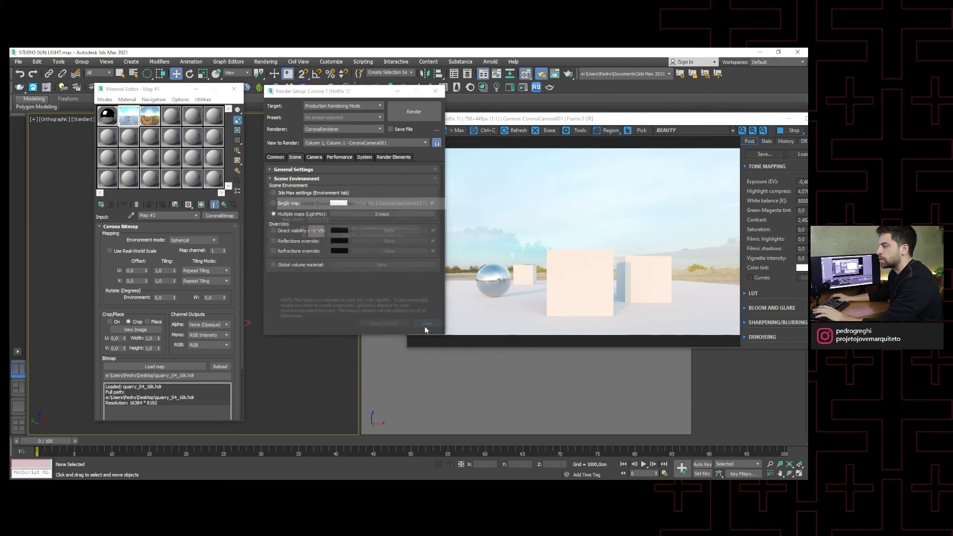
click(273, 204)
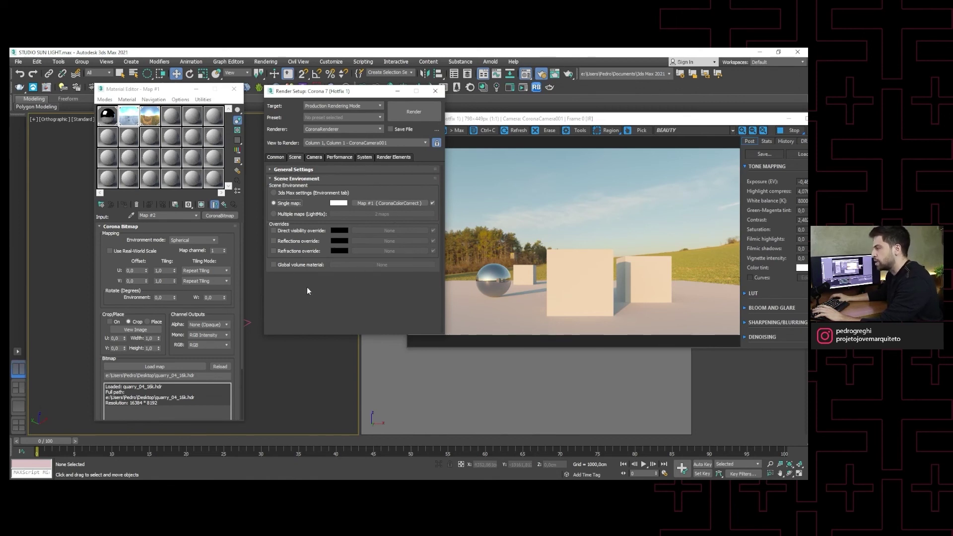
click(273, 231)
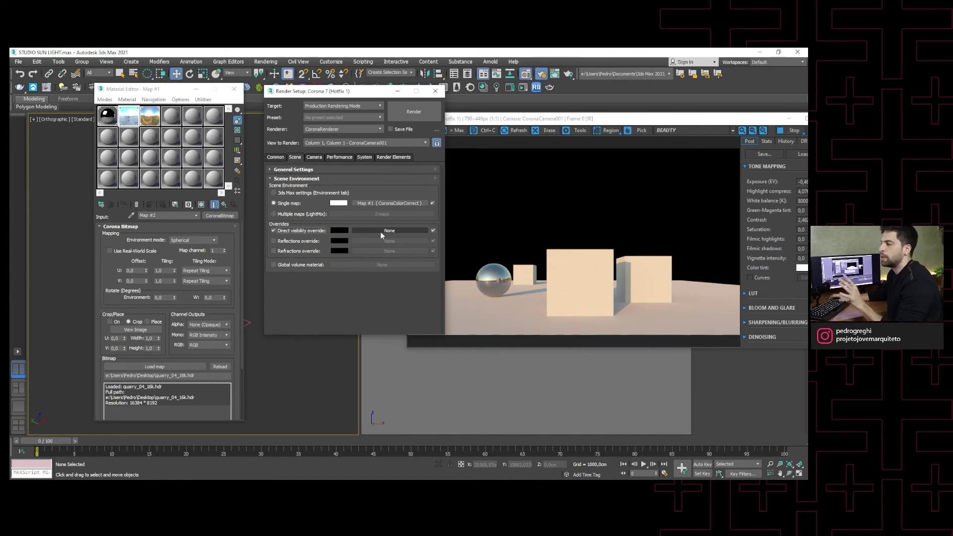
- Enable an empty Reflections override so the chrome sphere stops reflecting the HDRI
click(274, 242)
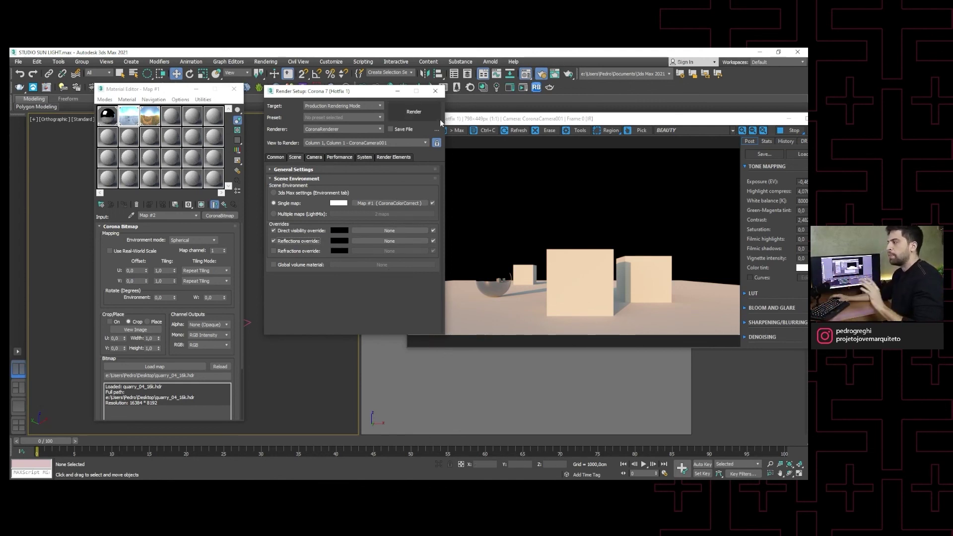
- Close Render Setup, recentre the Corona frame buffer, and stop the interactive render
click(435, 92)
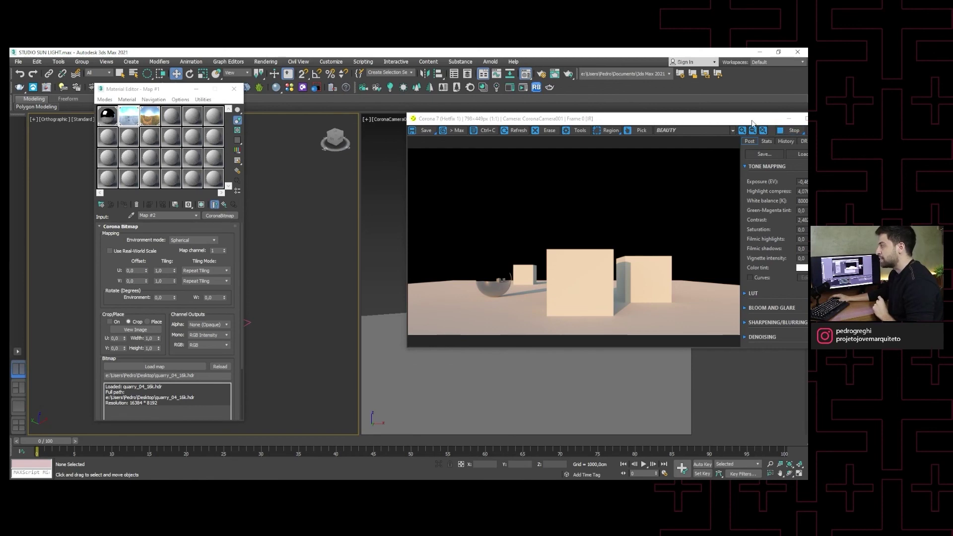
drag(789, 118, 648, 109)
click(646, 121)
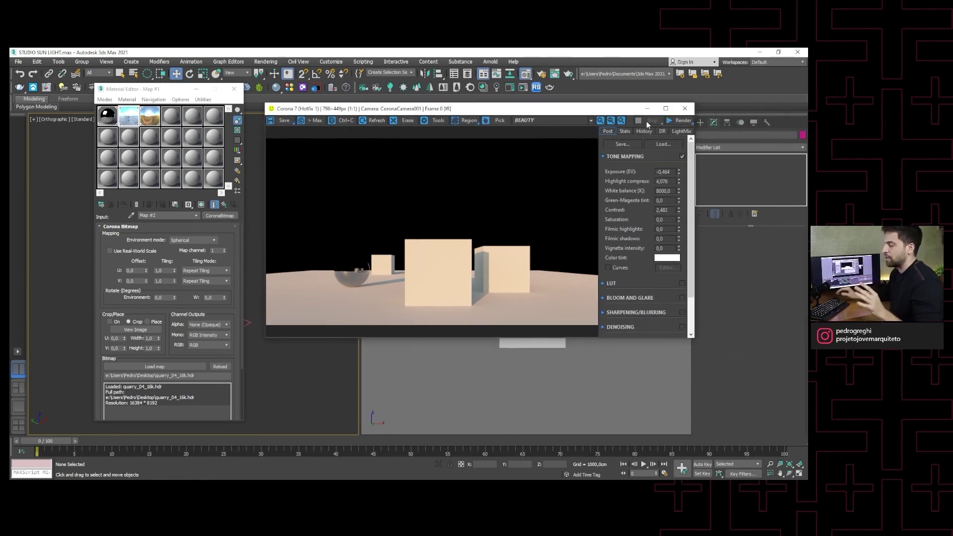